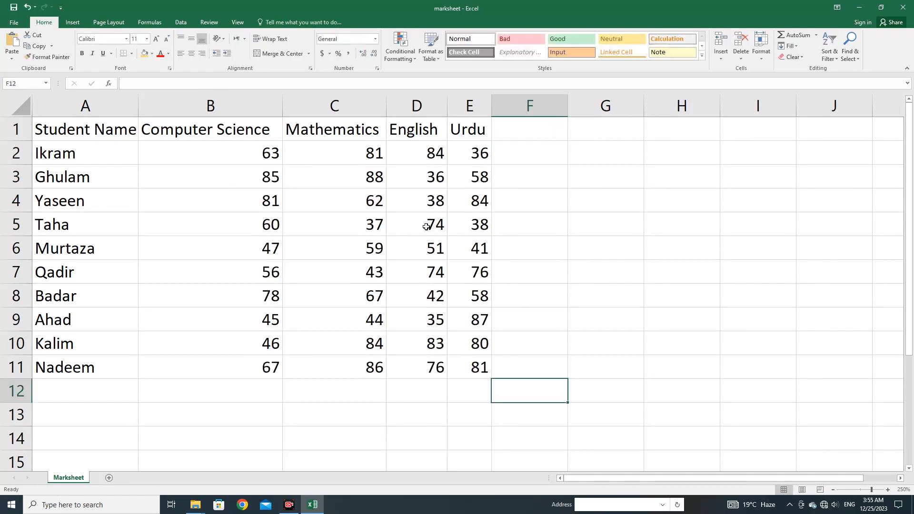
Copy the marks in B2:E11 and paste them back over the same range as values.
drag(468, 367, 208, 128)
drag(208, 128, 208, 152)
key(ctrl+c)
click(202, 157)
right_click(202, 157)
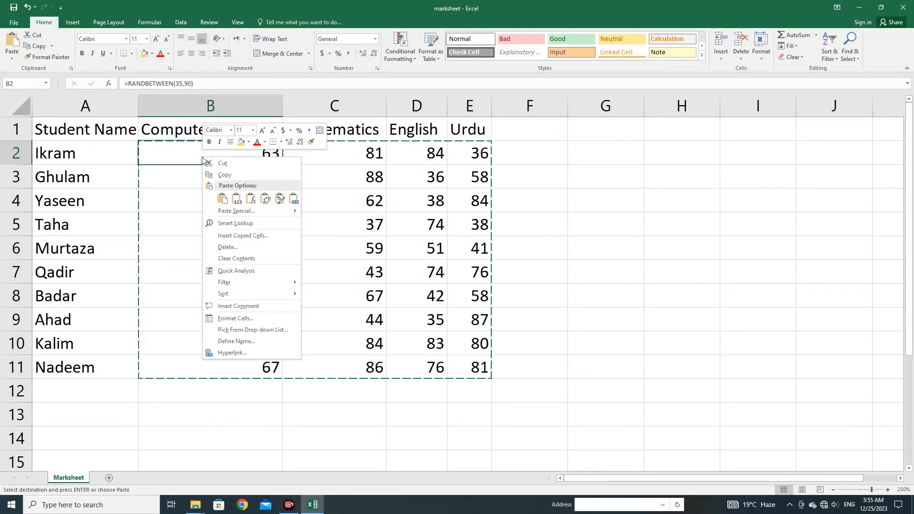
click(235, 210)
Enter the heading "Marks obtained" in cell F1, next to the Urdu column.
click(527, 134)
text(M)
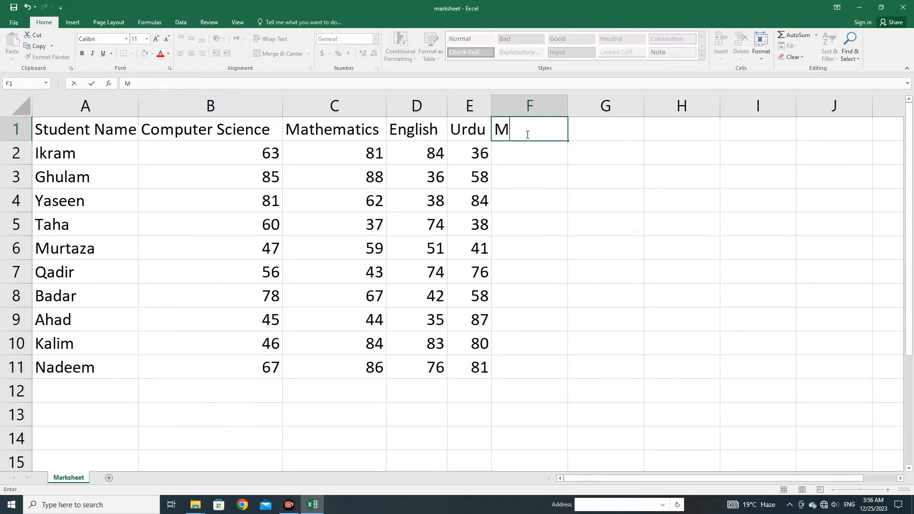
text(arks obtained)
key(Return)
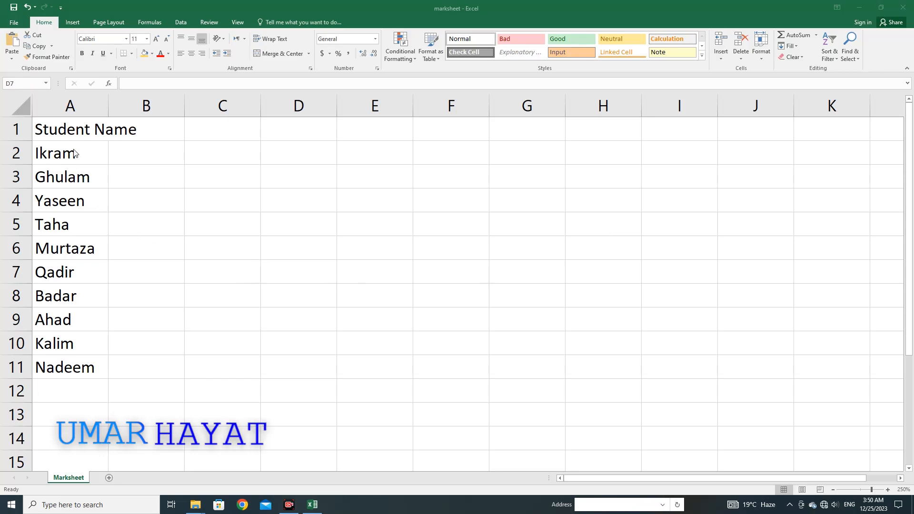
click(74, 478)
double_click(74, 478)
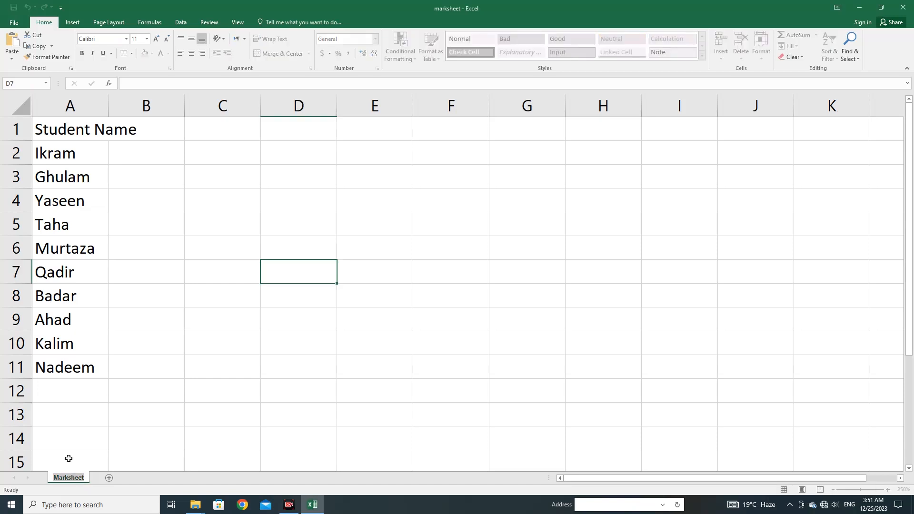
click(132, 162)
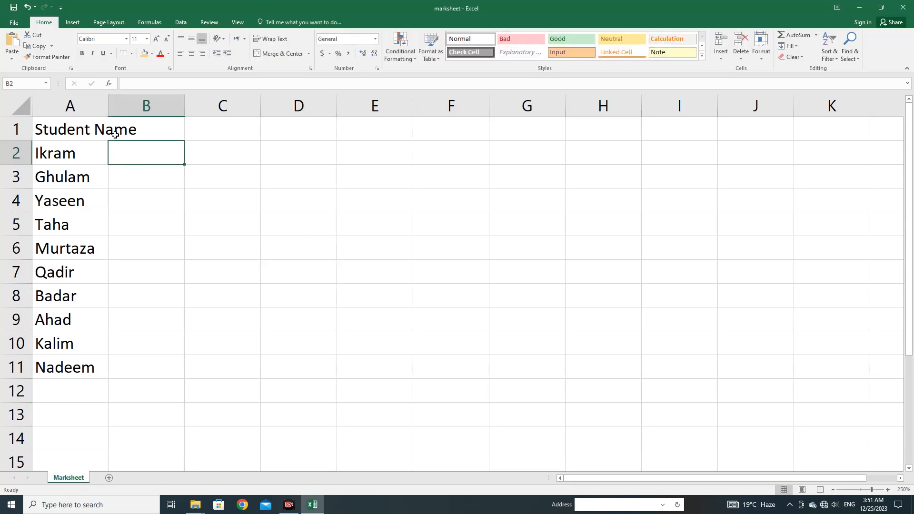
click(75, 130)
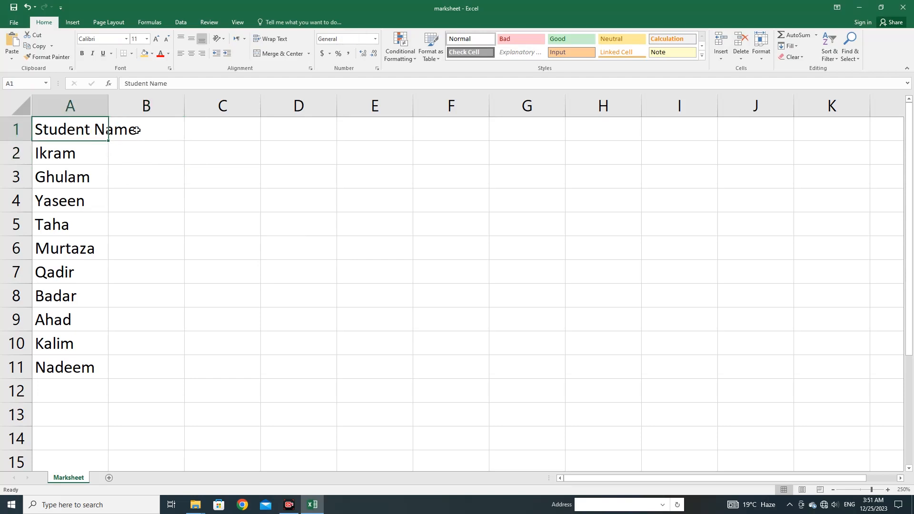
click(129, 162)
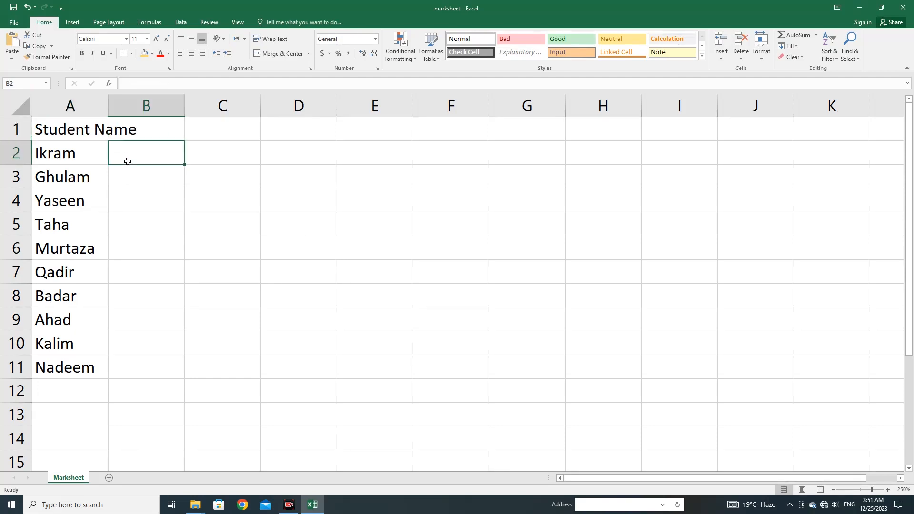
click(100, 127)
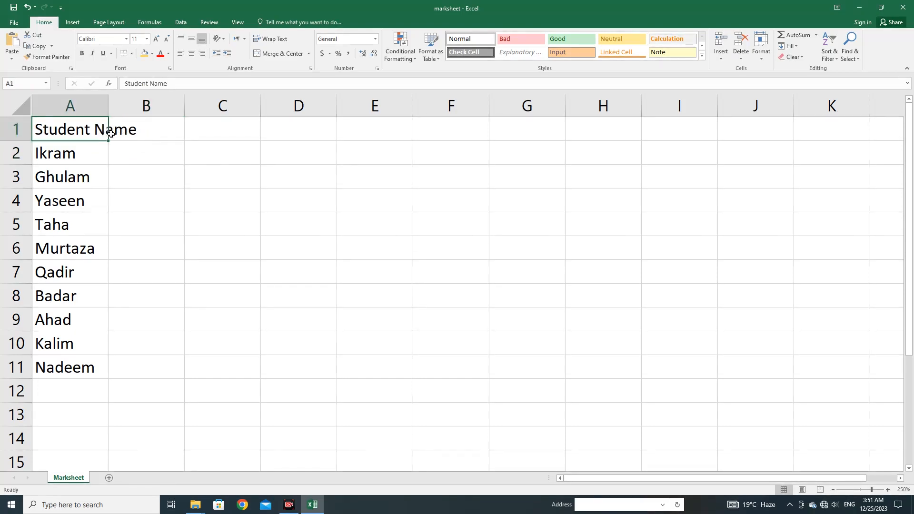
Widen column A until the full Student Name heading fits inside it.
click(140, 213)
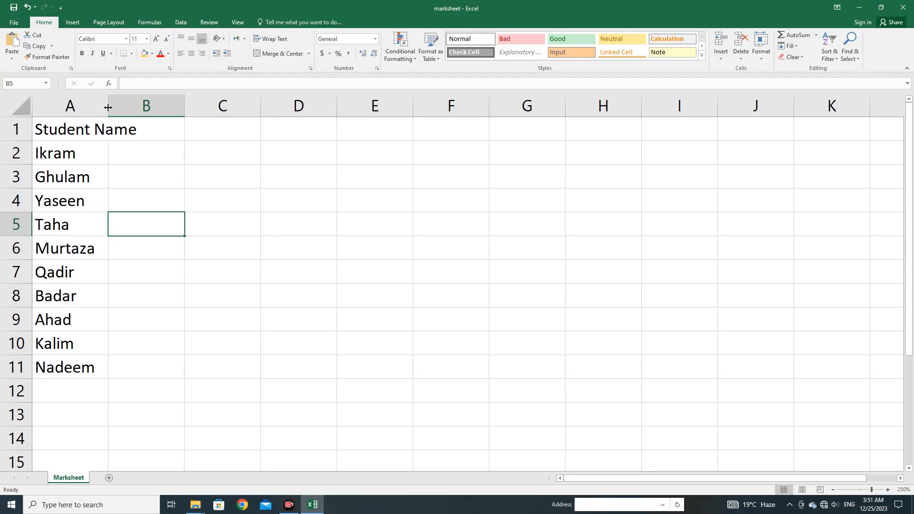
drag(108, 108, 138, 109)
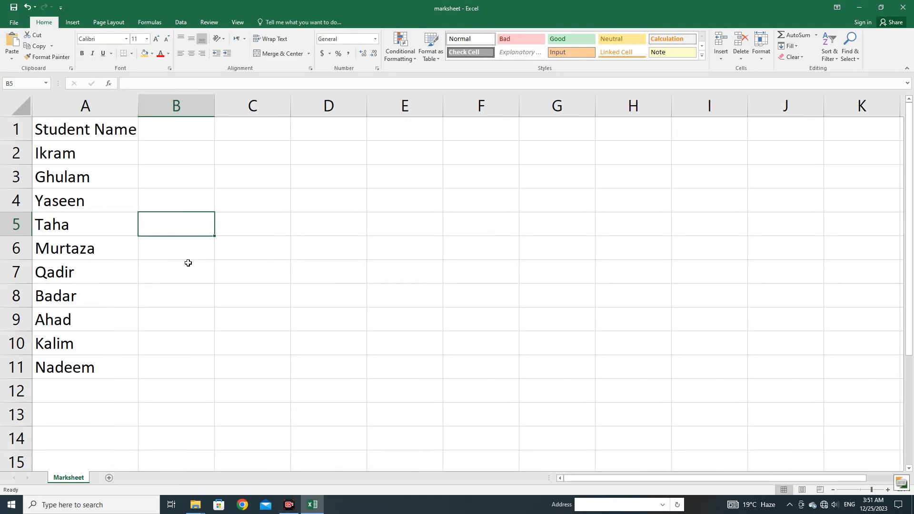
click(243, 255)
Enter the subject heading "Computer Science" in cell B1.
click(178, 135)
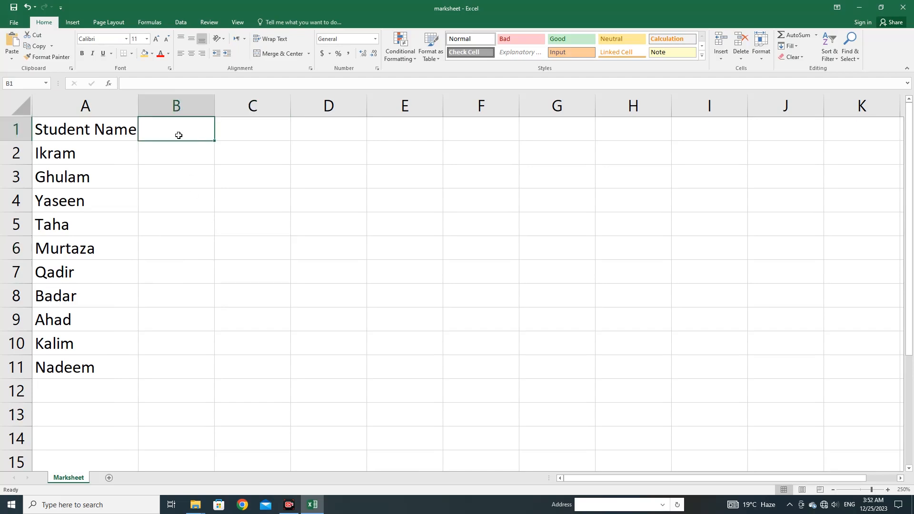
text(Computu)
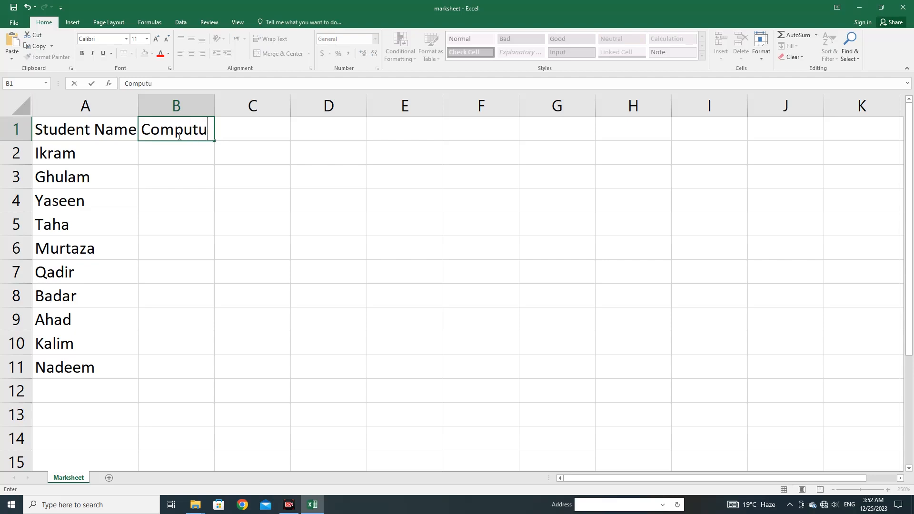
key(BackSpace)
text(er S)
text(cnice)
key(BackSpace)
key(BackSpace)
key(BackSpace)
key(BackSpace)
text(ience)
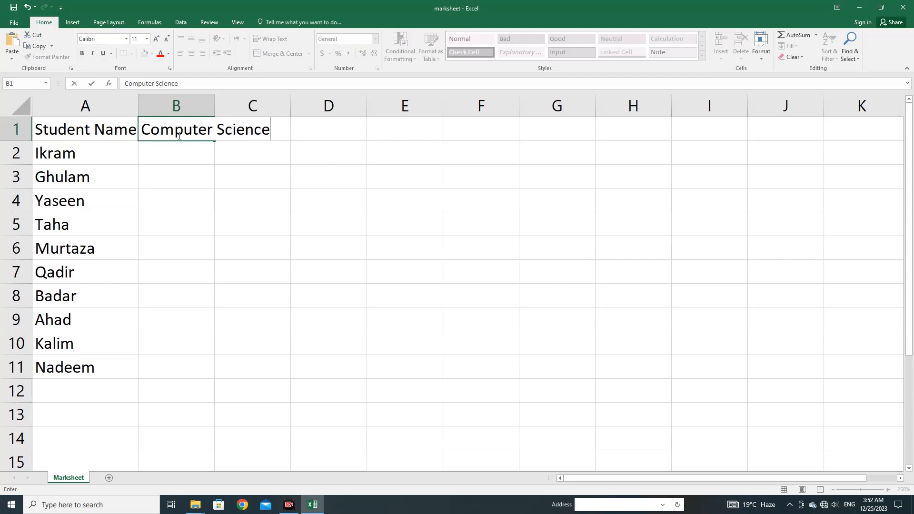
key(Tab)
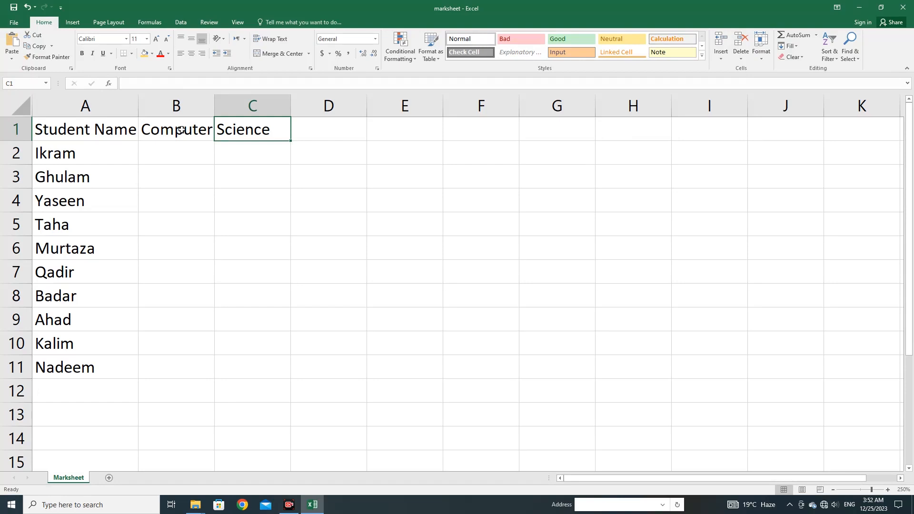
Enter the subject heading "Mathematics" in cell C1.
text(Matha)
key(BackSpace)
text(et)
key(BackSpace)
text(matics)
key(Tab)
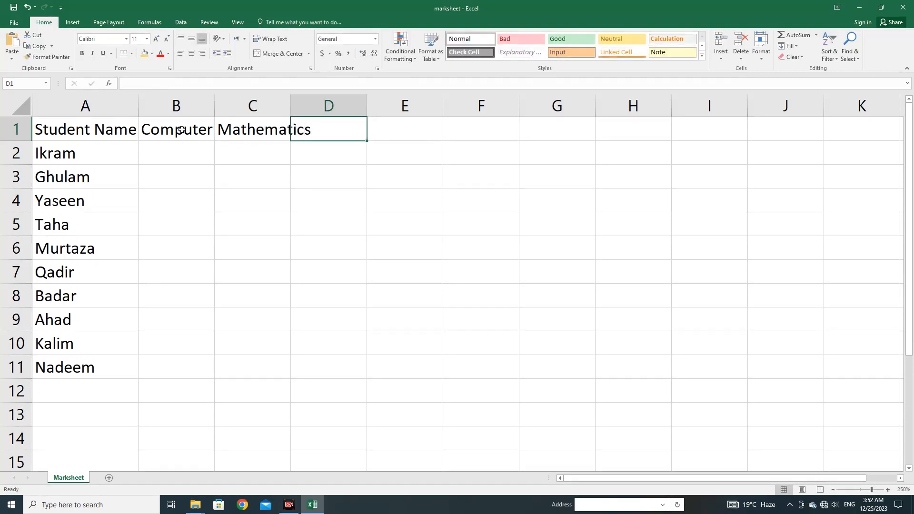
Enter the subject headings "English" in cell D1 and "Urdu" in cell E1.
text(English)
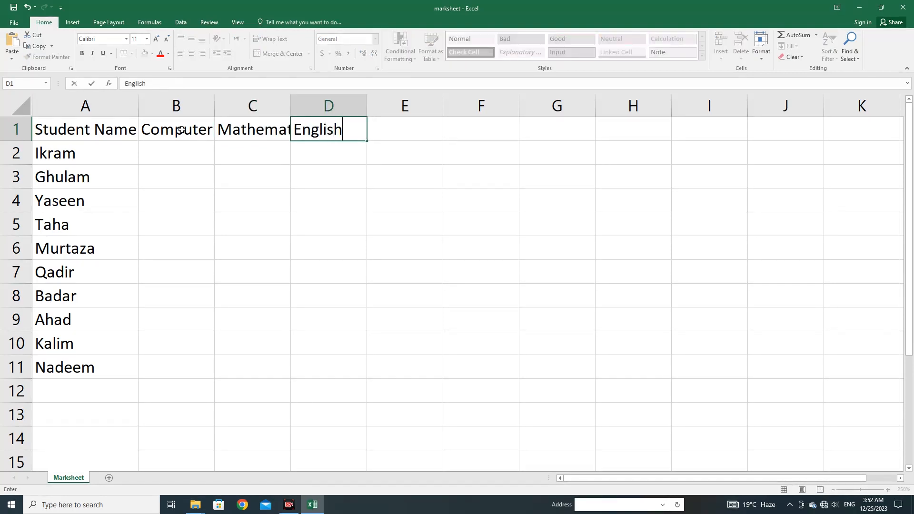
key(Tab)
text(Urud)
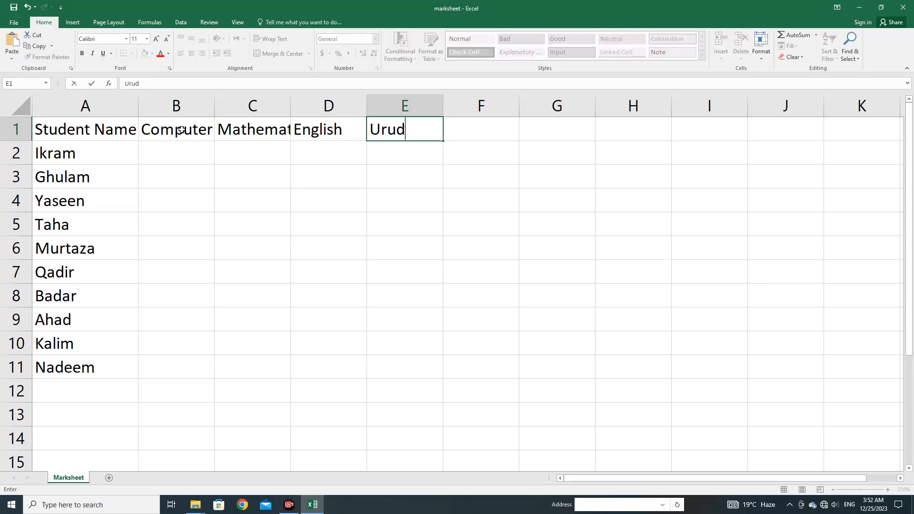
key(BackSpace)
key(BackSpace)
text(du)
click(339, 196)
click(187, 129)
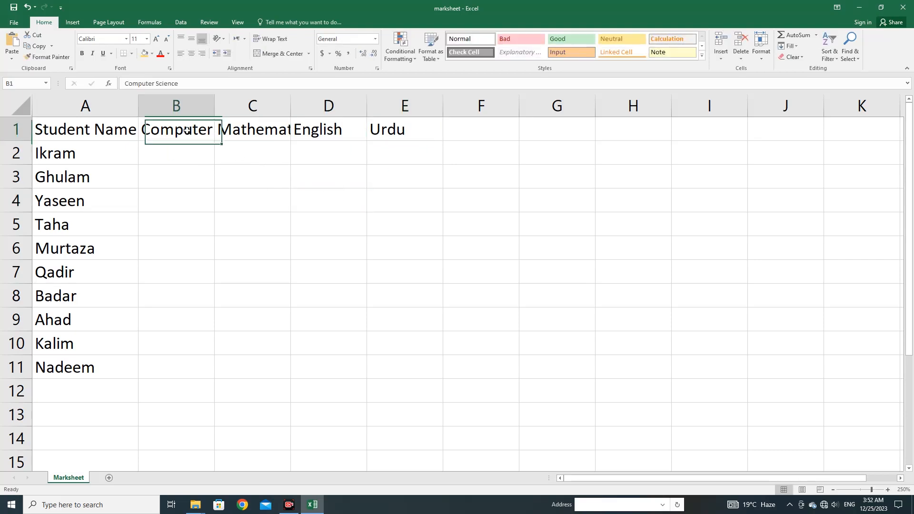
click(239, 133)
click(298, 135)
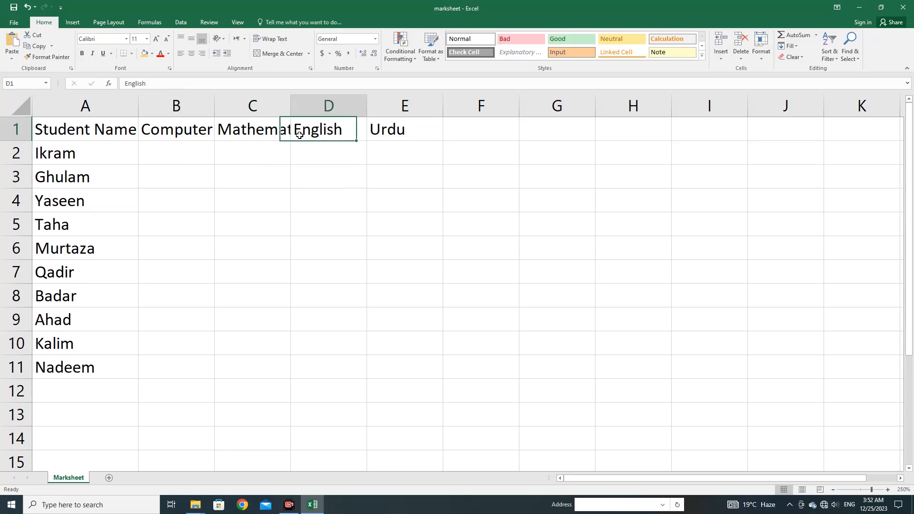
click(386, 131)
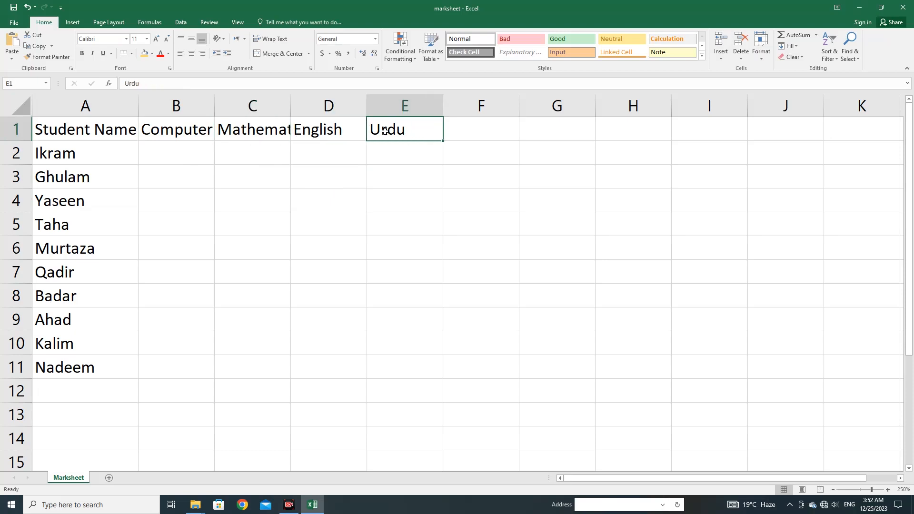
click(252, 136)
click(204, 133)
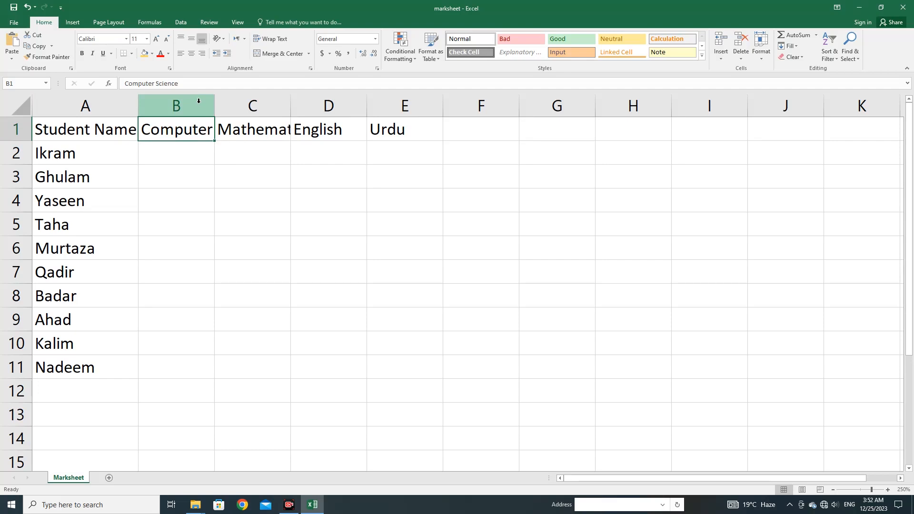
Auto-fit the widths of columns B through E to their subject headings.
click(199, 101)
drag(198, 103, 372, 141)
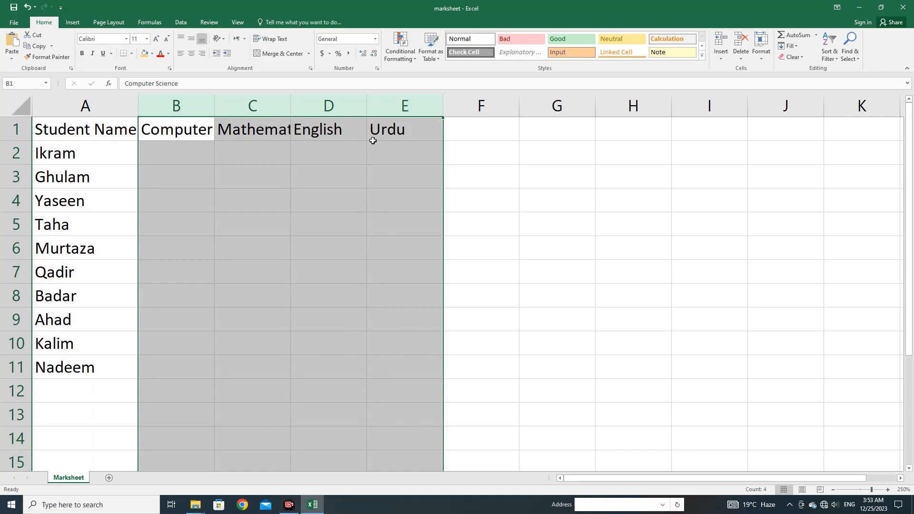
double_click(366, 108)
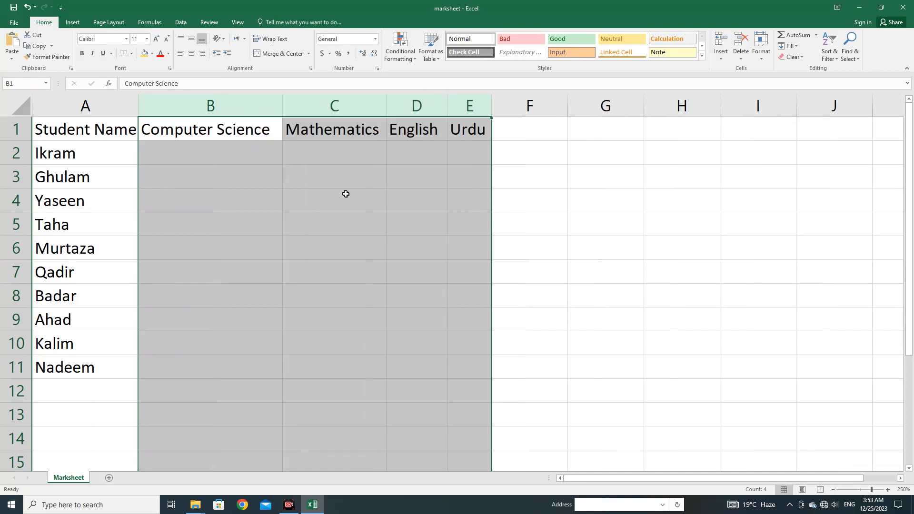
click(382, 200)
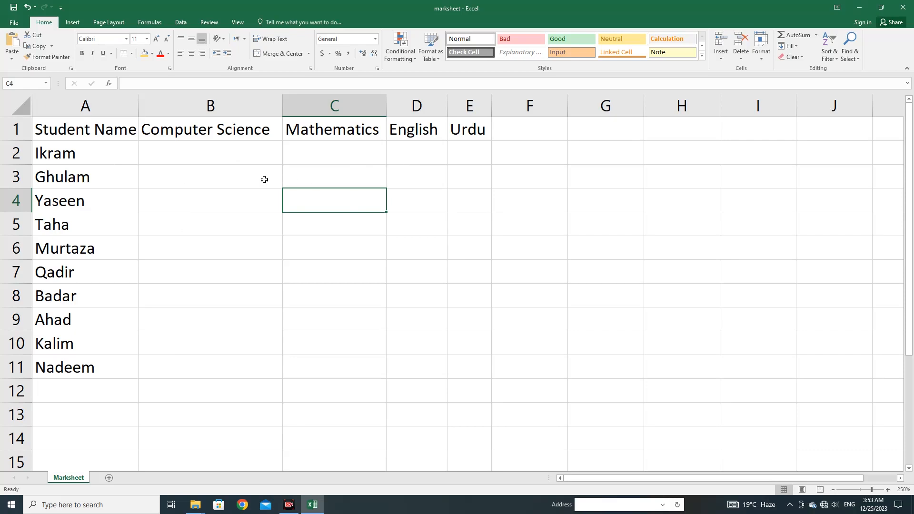
Enter the formula =RANDBETWEEN(35,90) in B2 to generate the first student's Computer Science mark.
click(213, 158)
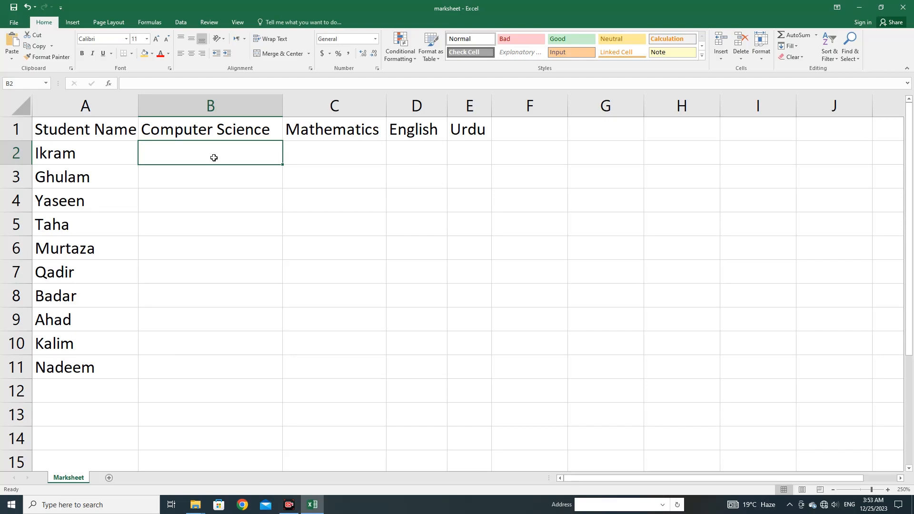
text(=)
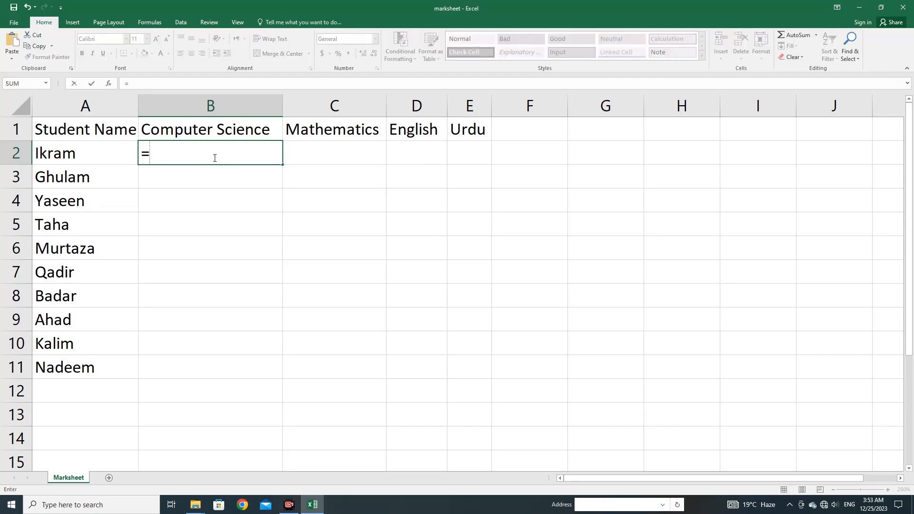
text(Ran)
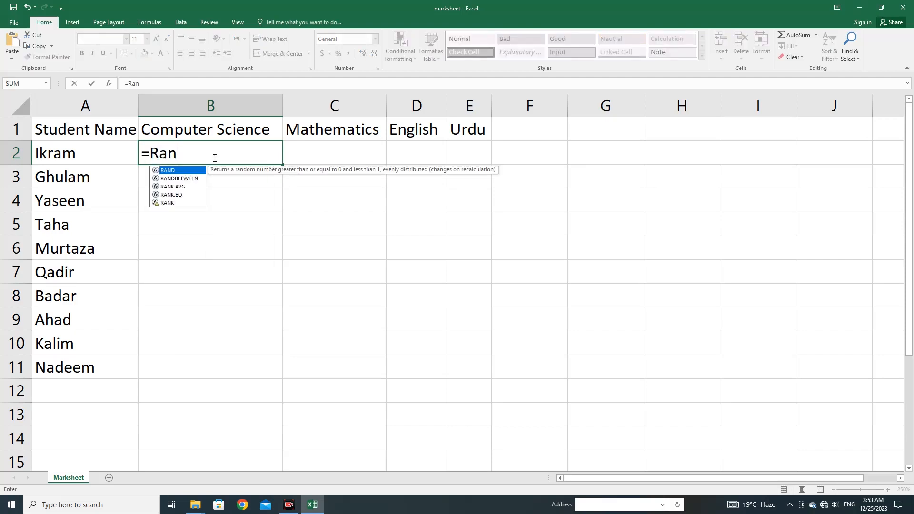
double_click(181, 179)
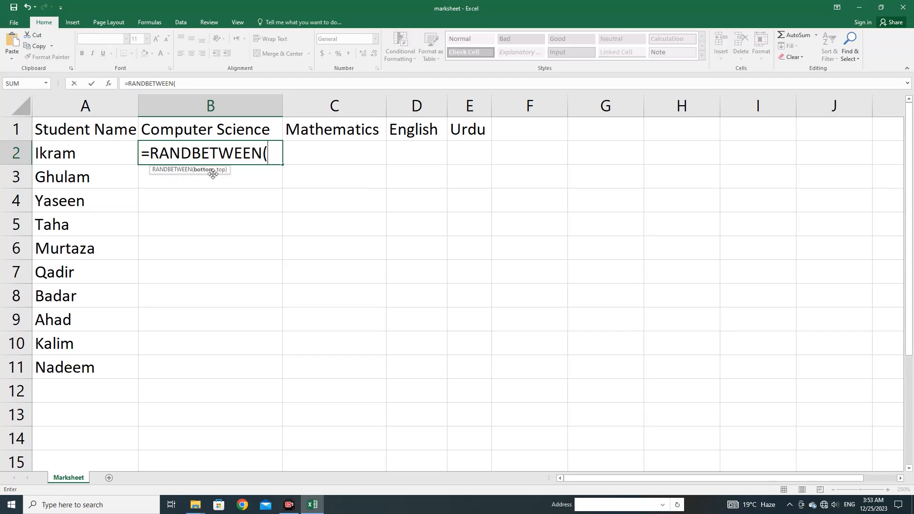
text(35,90)
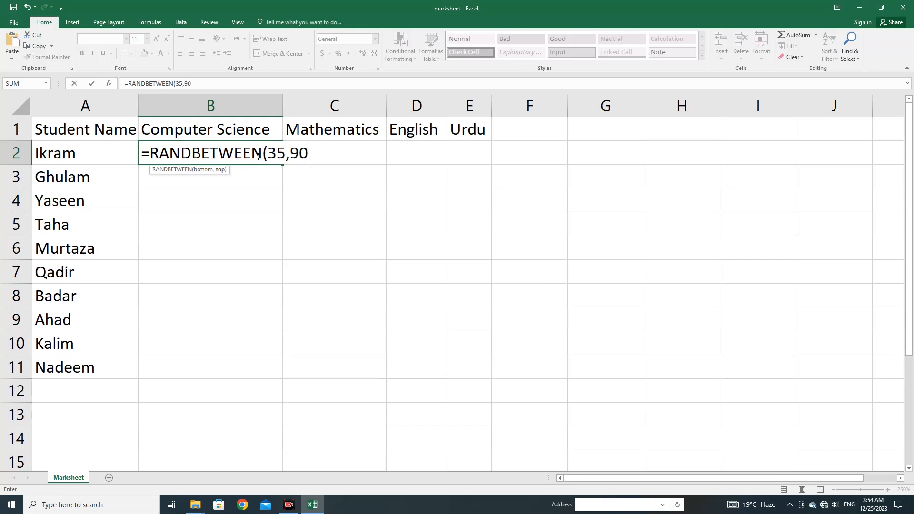
text())
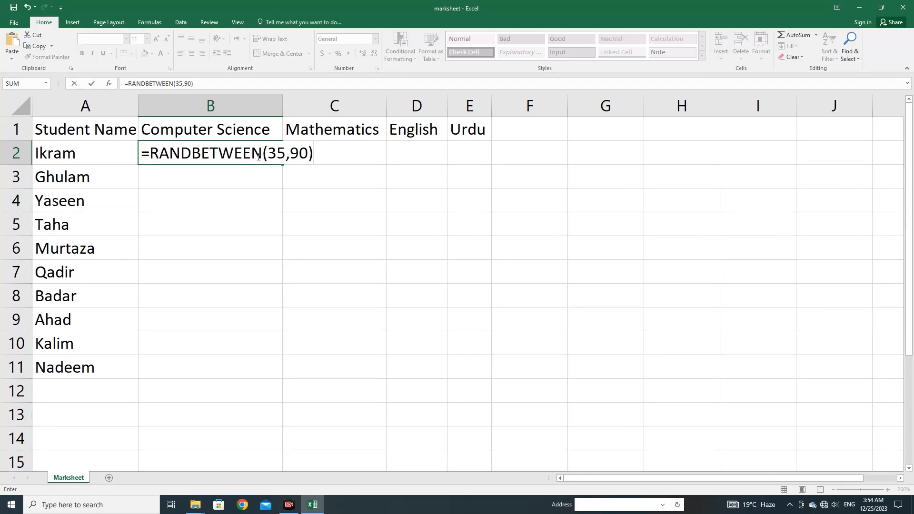
key(Return)
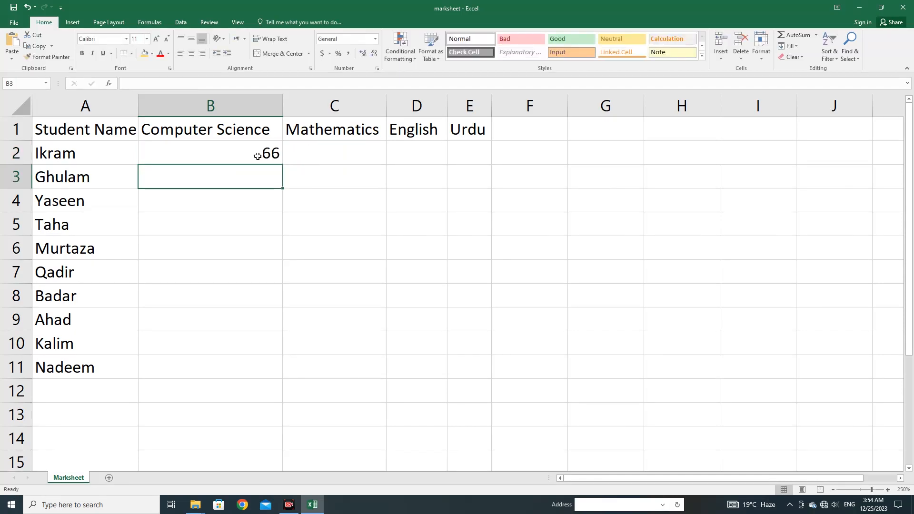
Fill the random-mark formula from B2 across to E2 and down to row 11 for all students.
click(258, 156)
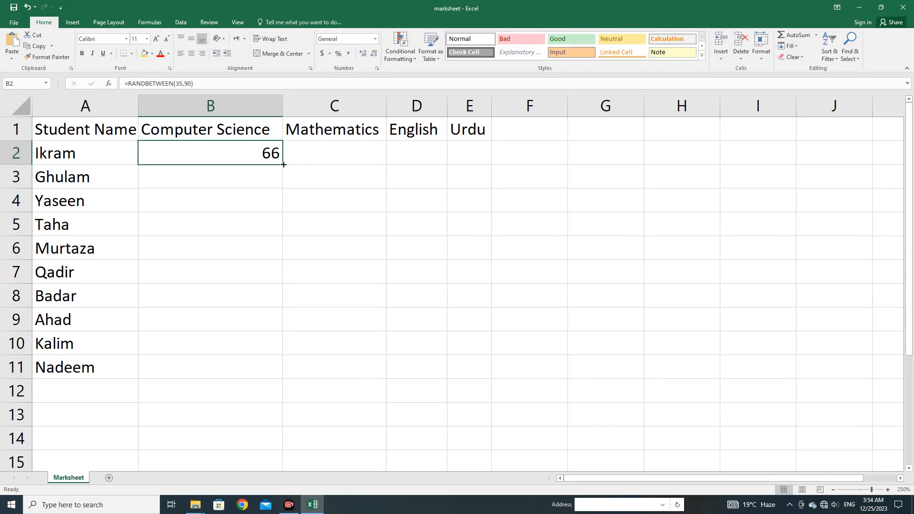
drag(283, 165, 488, 169)
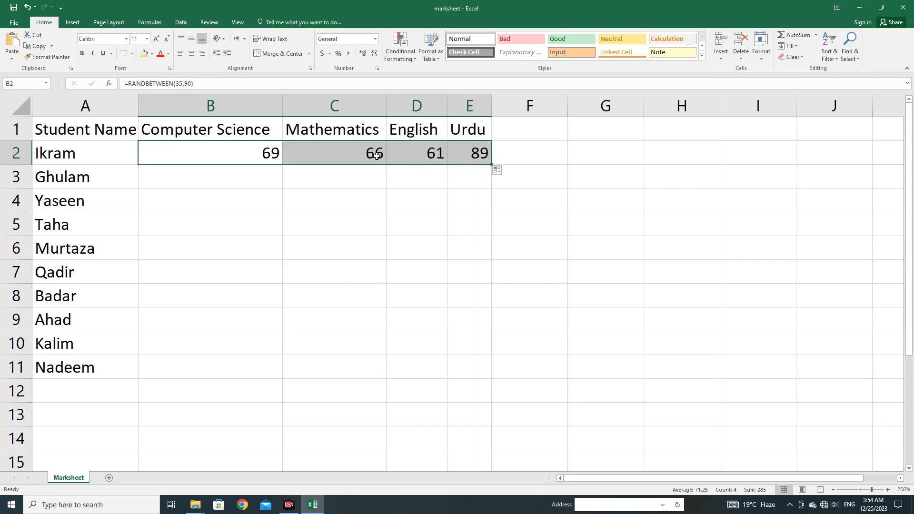
double_click(491, 165)
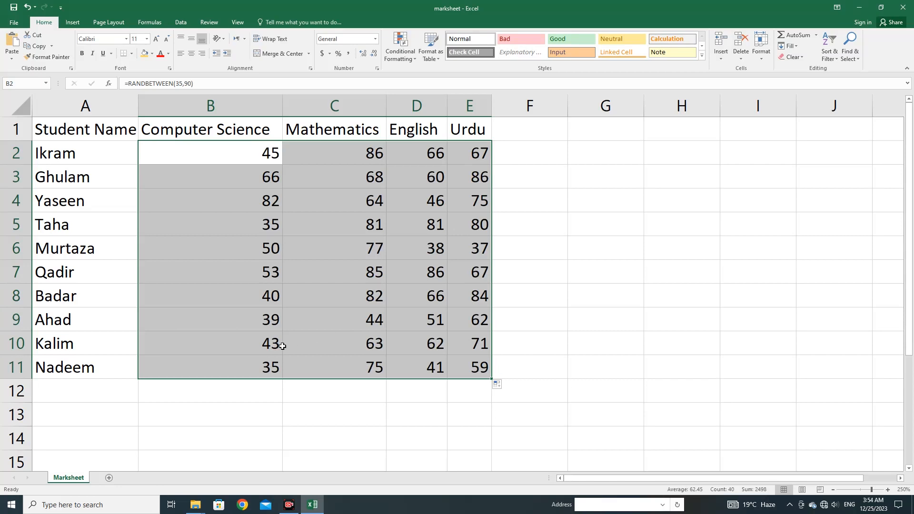
click(512, 325)
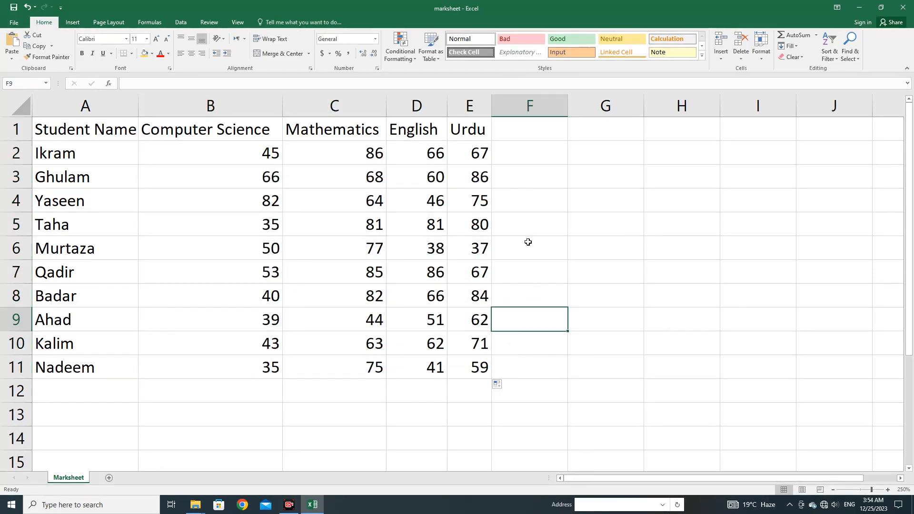
click(528, 131)
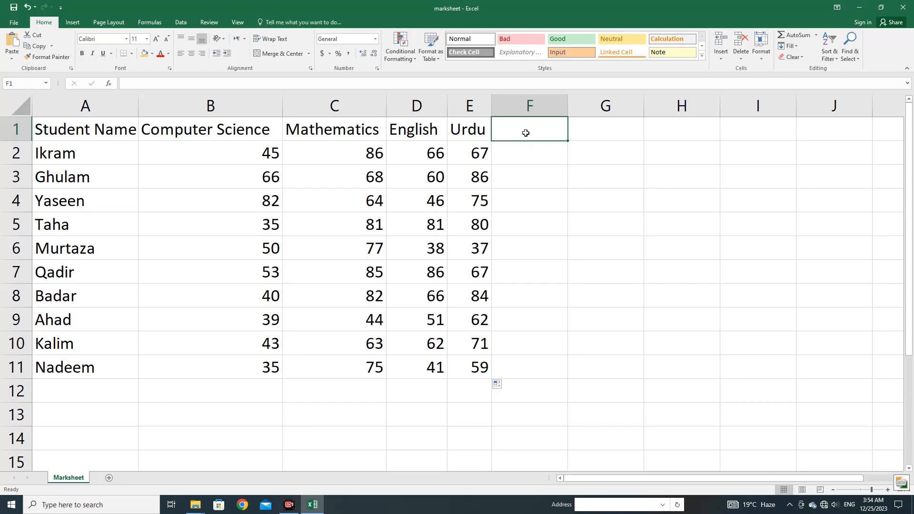
text(Ma)
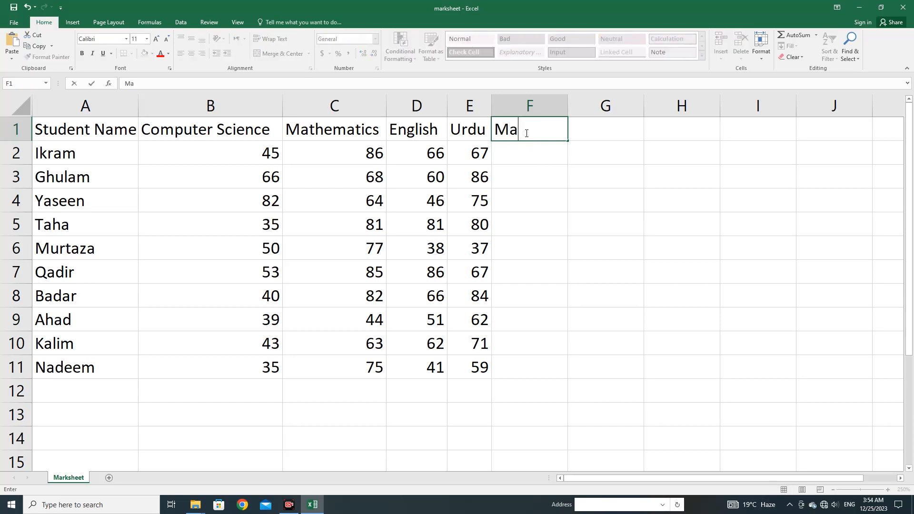
text(rks obtained)
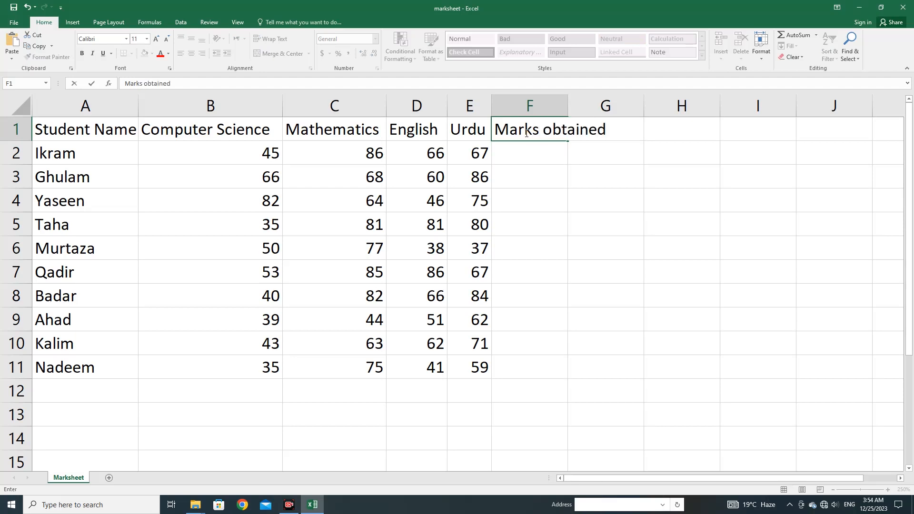
key(Return)
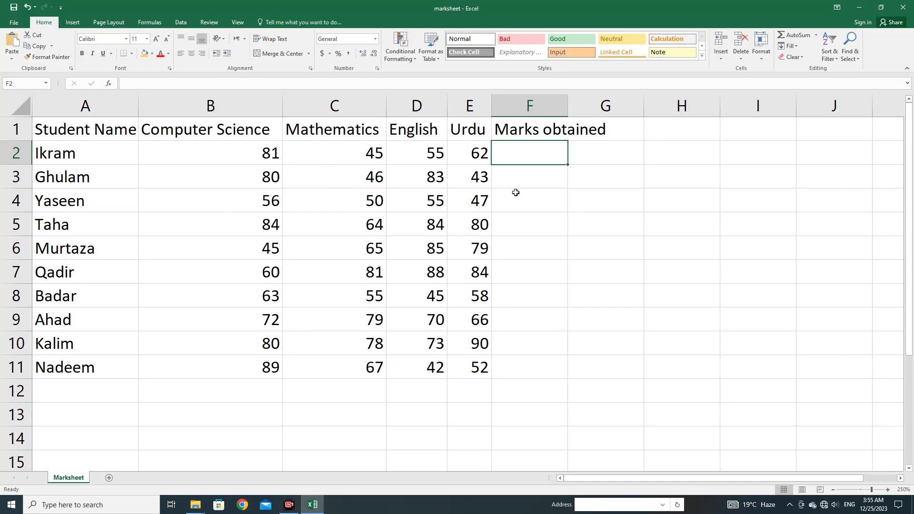
key(ctrl+z)
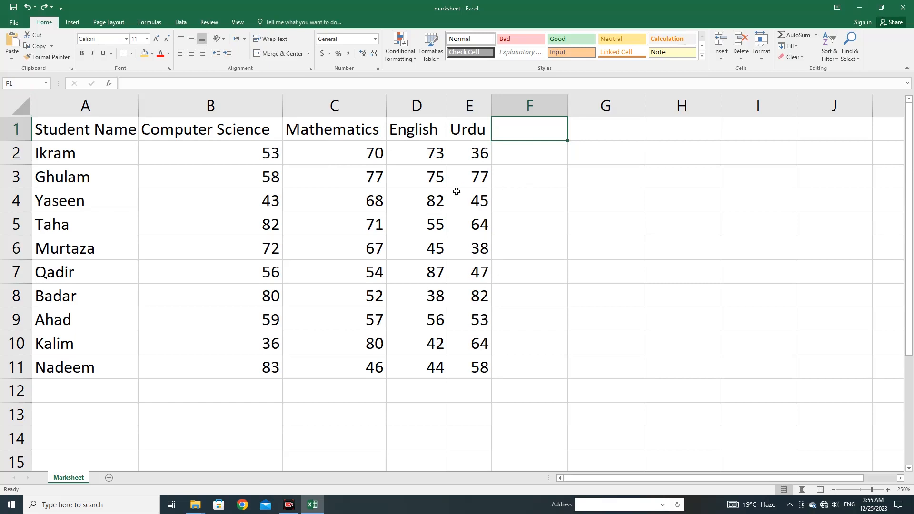
Convert the random-mark formulas in B2:E11 to fixed values by copying the range and pasting it over itself with Paste Special Values.
click(423, 175)
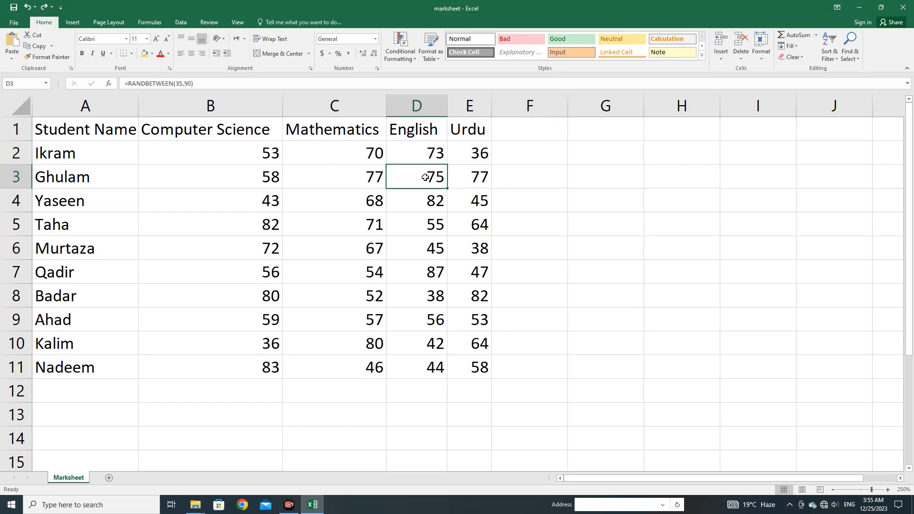
click(222, 85)
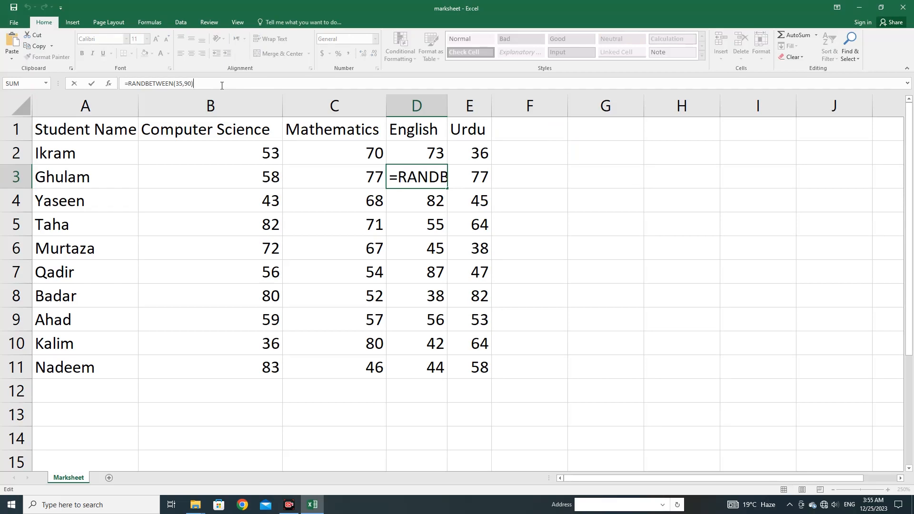
click(512, 389)
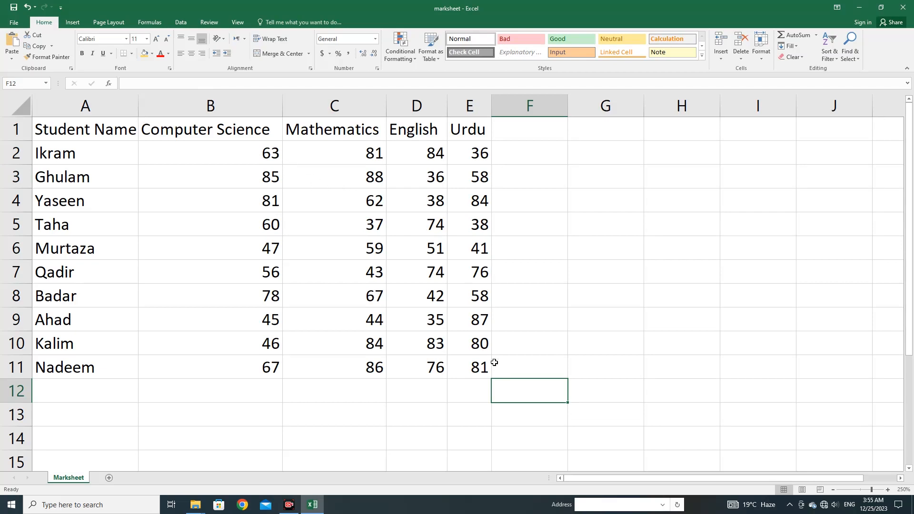
drag(489, 372, 213, 149)
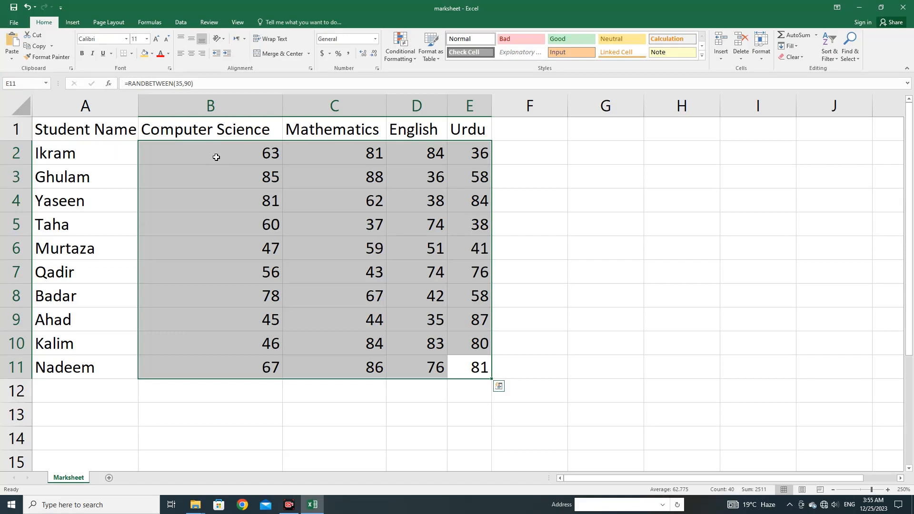
key(ctrl+c)
key(ctrl+q)
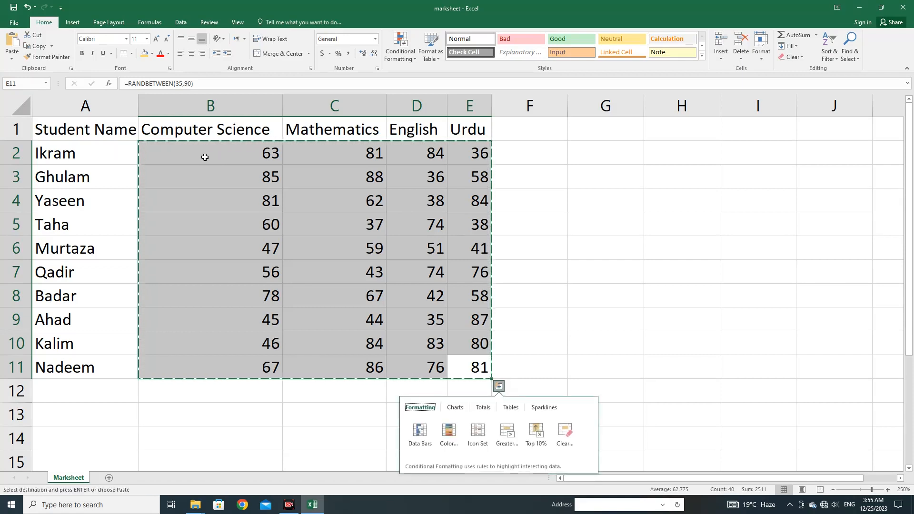
click(202, 157)
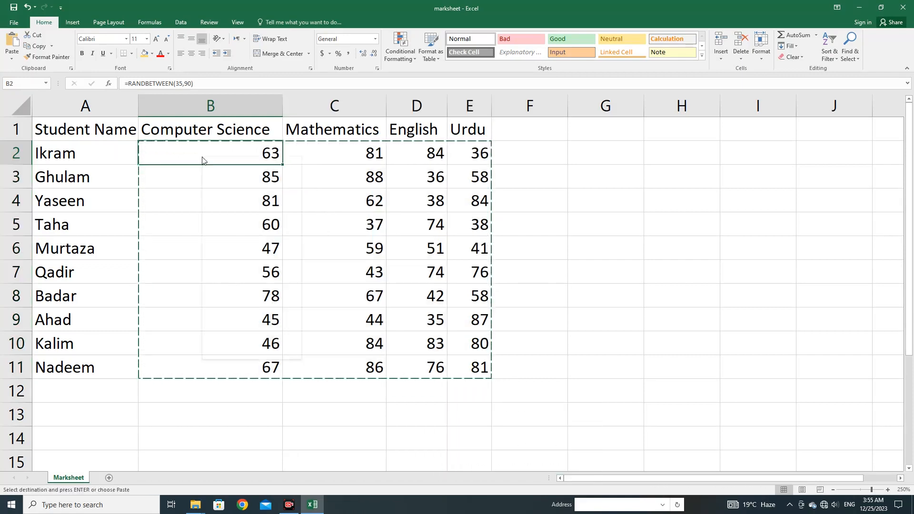
right_click(202, 158)
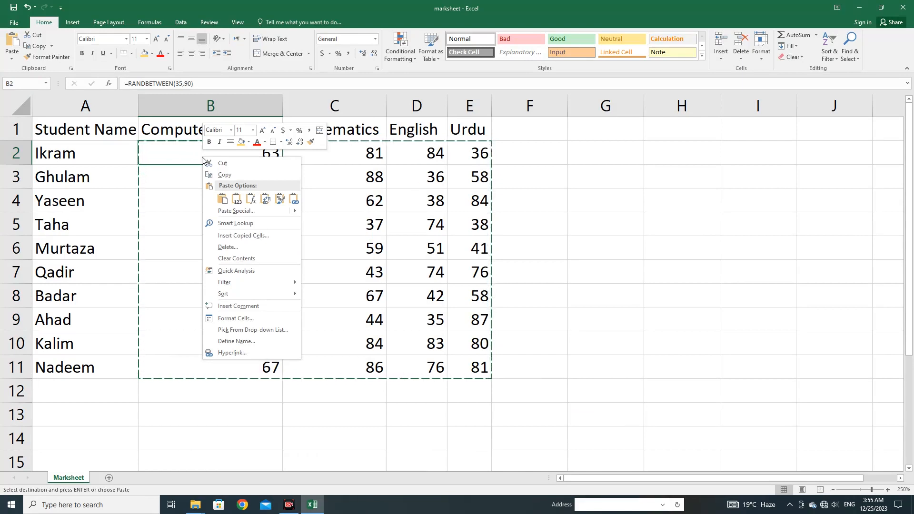
mouse_move(232, 213)
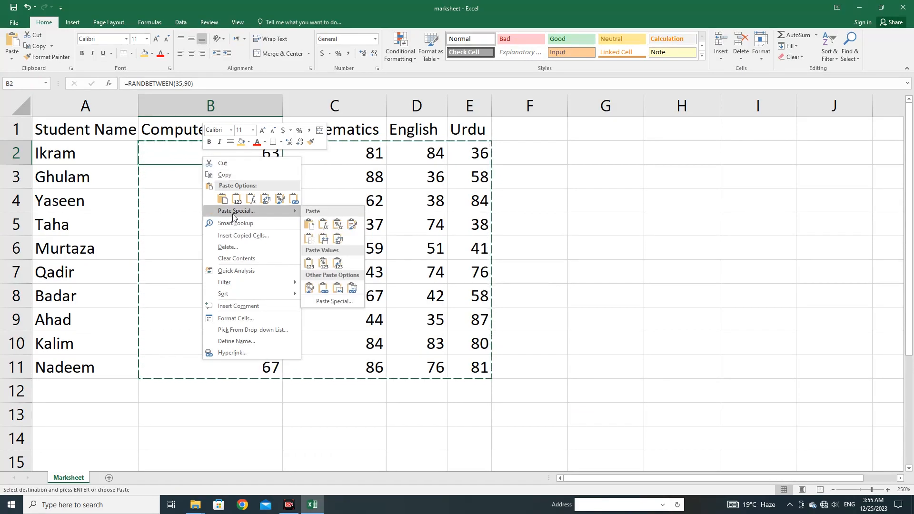
click(337, 302)
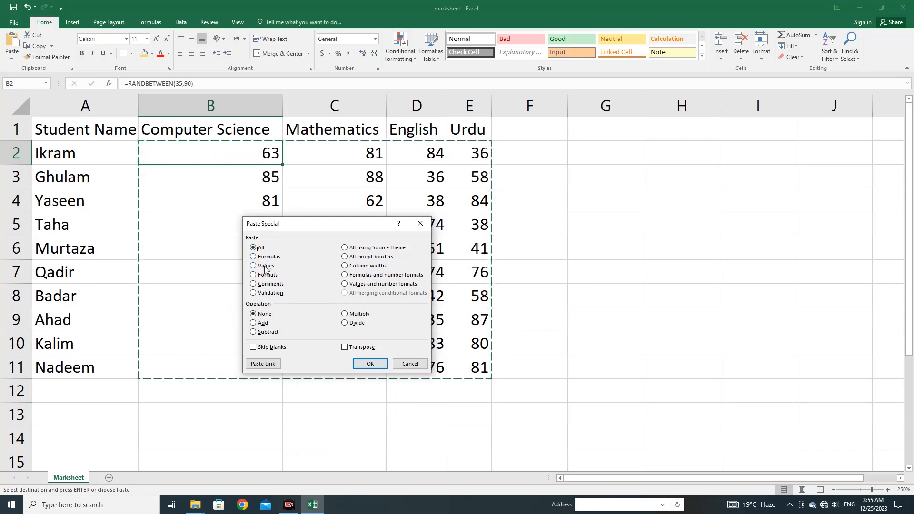
click(265, 267)
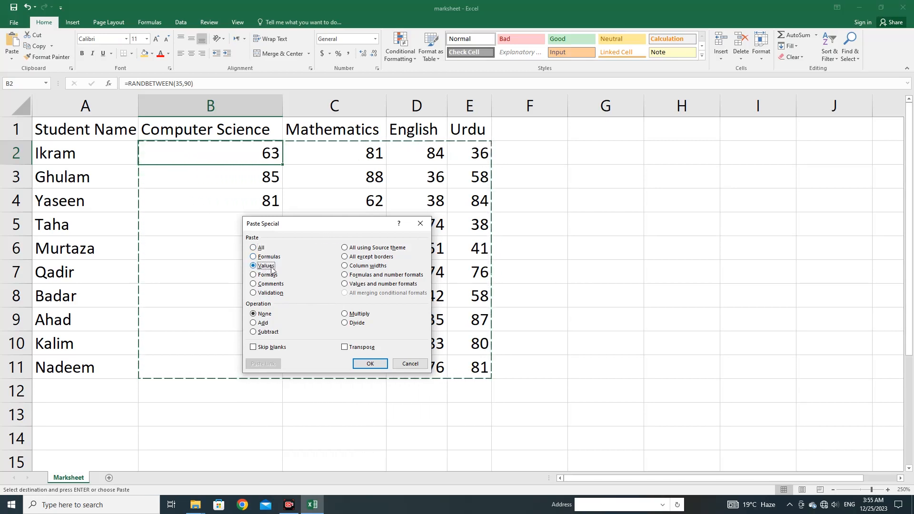
click(370, 363)
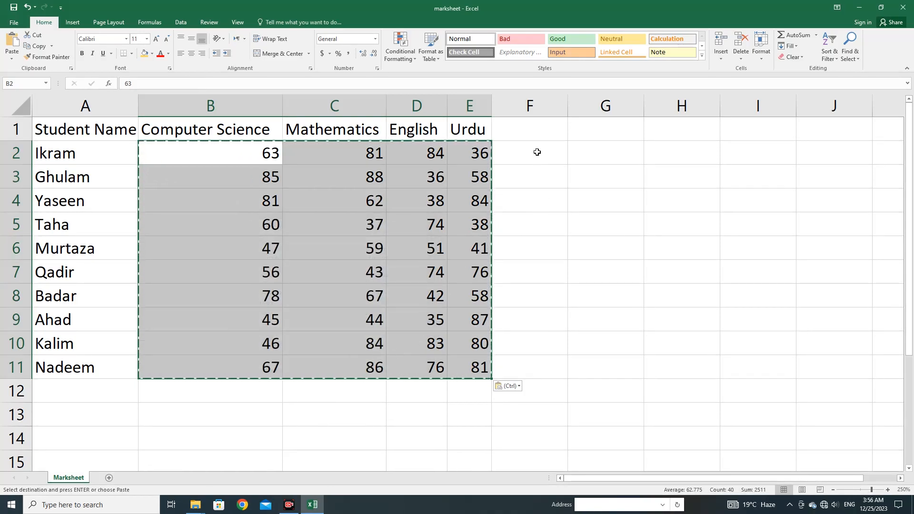
Enter the heading "Marks obtained" in F1 and widen column F to fit it.
click(530, 133)
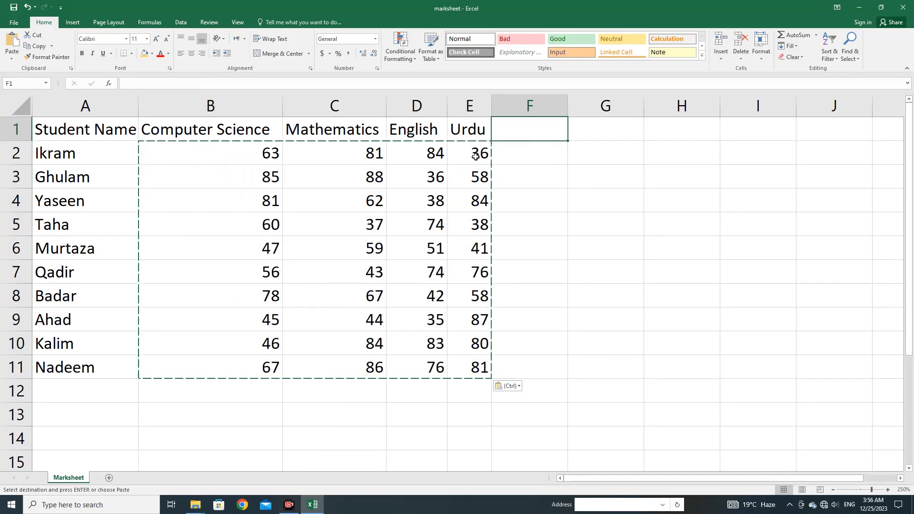
key(Escape)
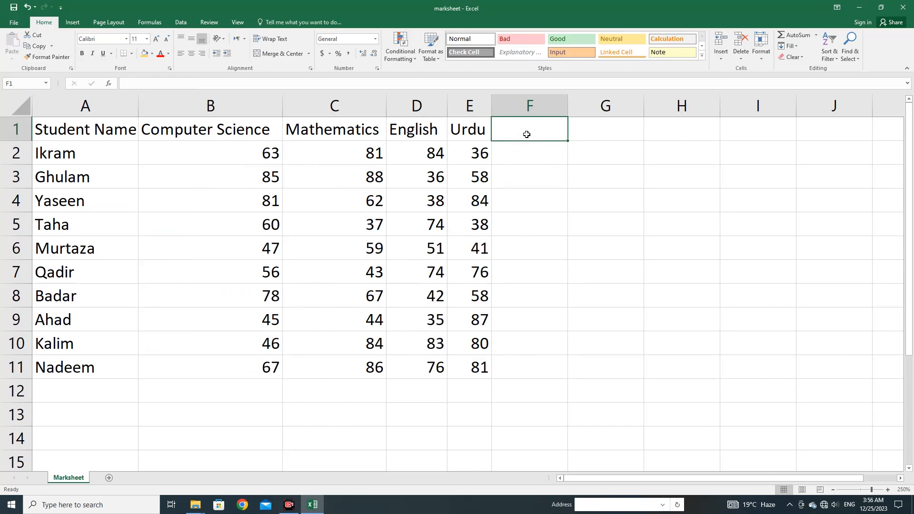
text(Mars)
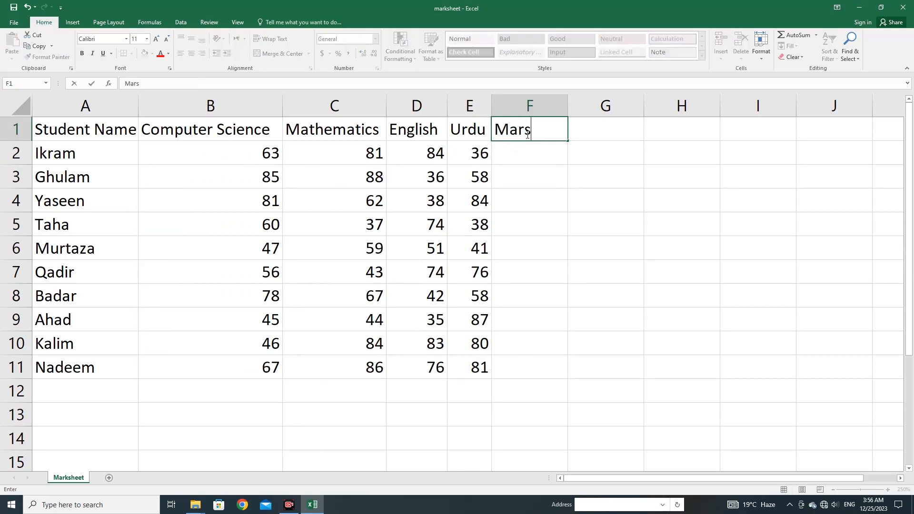
key(BackSpace)
text(ks ot)
key(BackSpace)
text(btained)
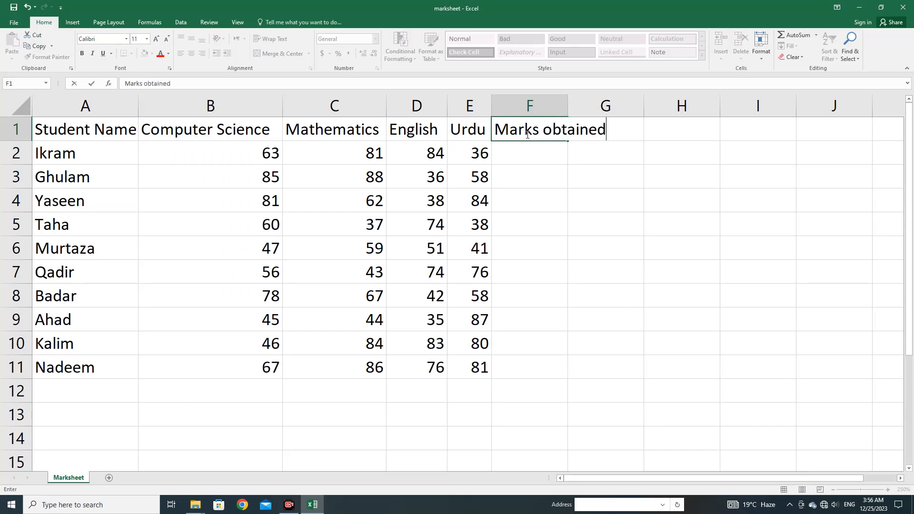
click(469, 157)
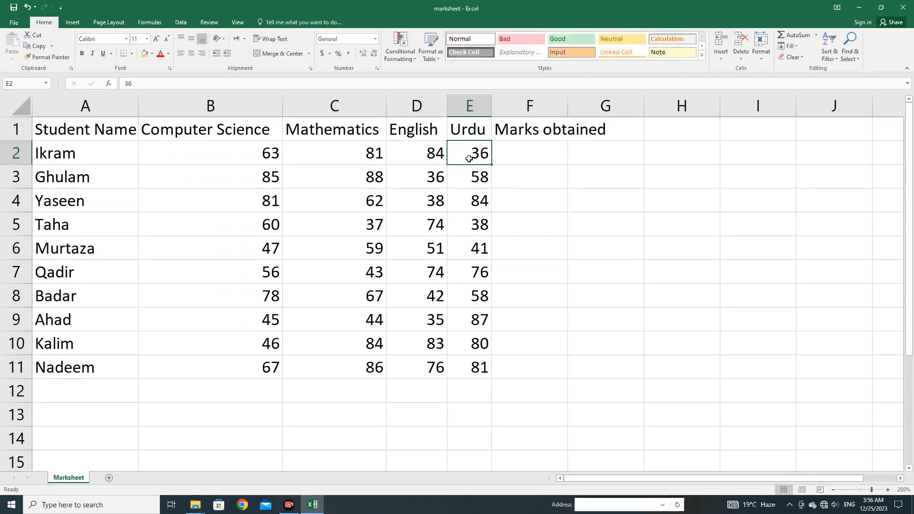
click(530, 156)
drag(567, 109, 610, 116)
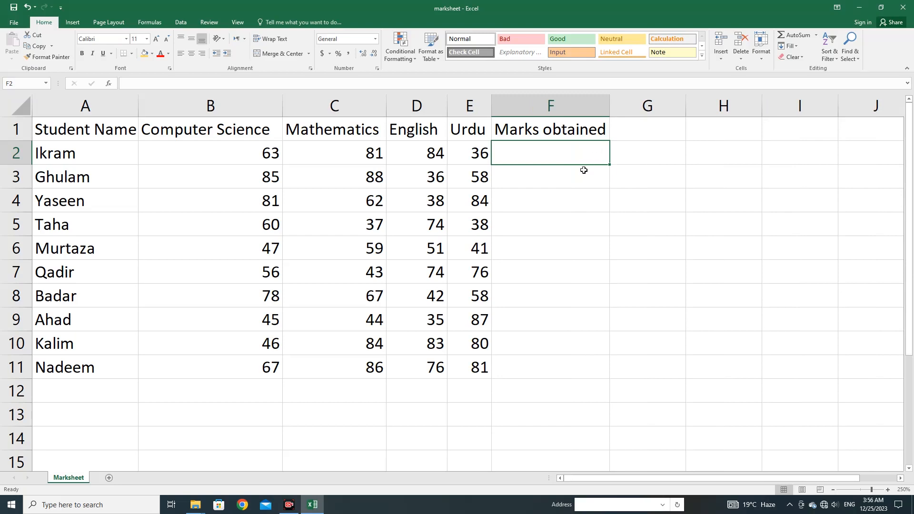
click(563, 173)
click(551, 158)
drag(251, 153, 448, 156)
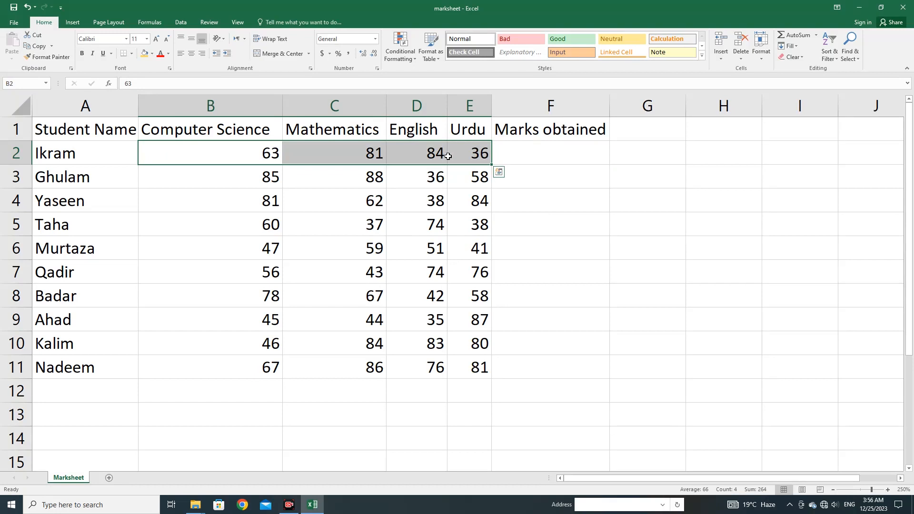
click(516, 153)
text(=)
key(BackSpace)
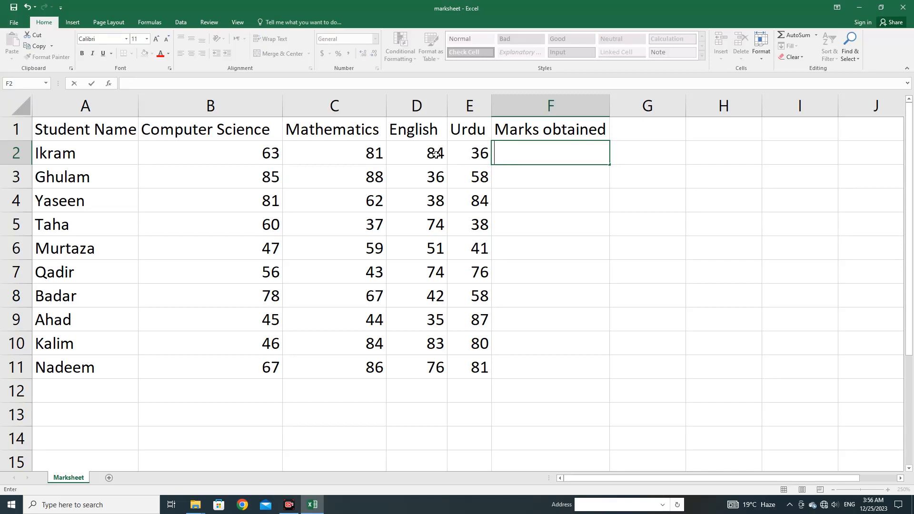
Enter the AutoSum formula =SUM(B2:E2) in F2 to total the first student's marks.
click(508, 155)
key(Escape)
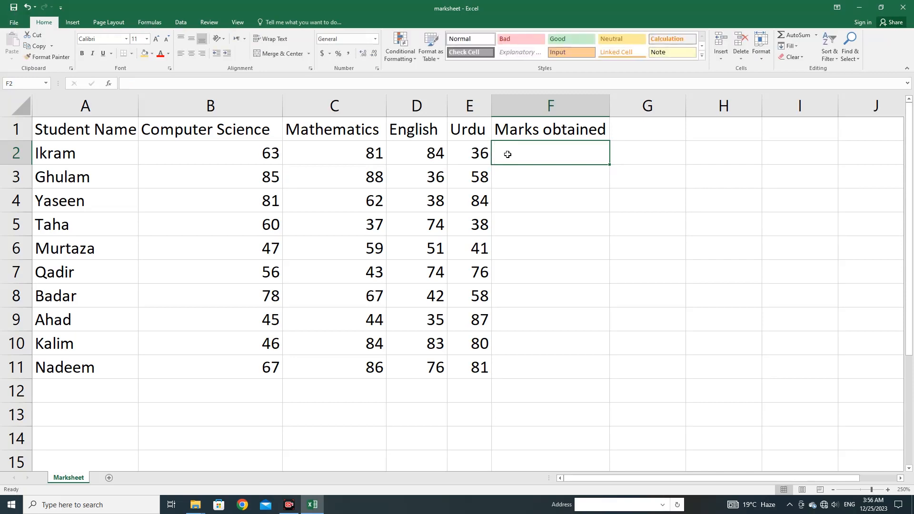
key(alt+equal)
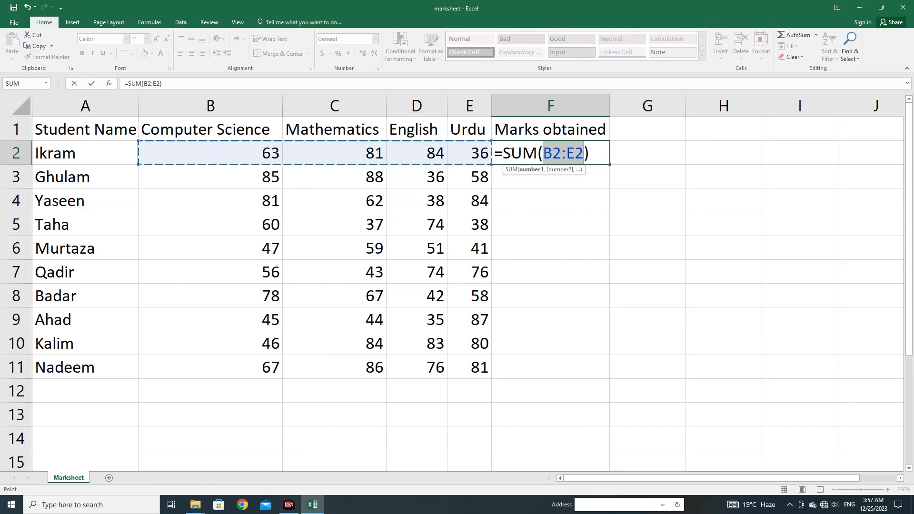
key(Return)
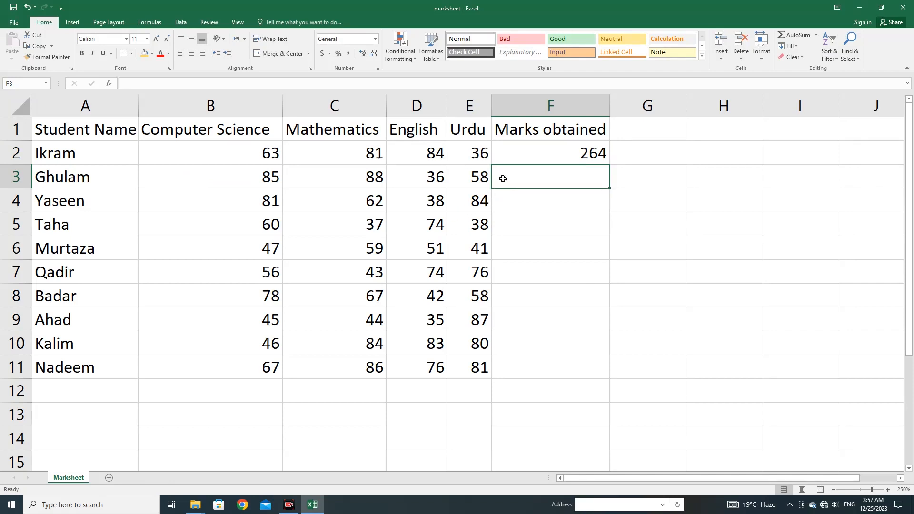
key(alt+equal)
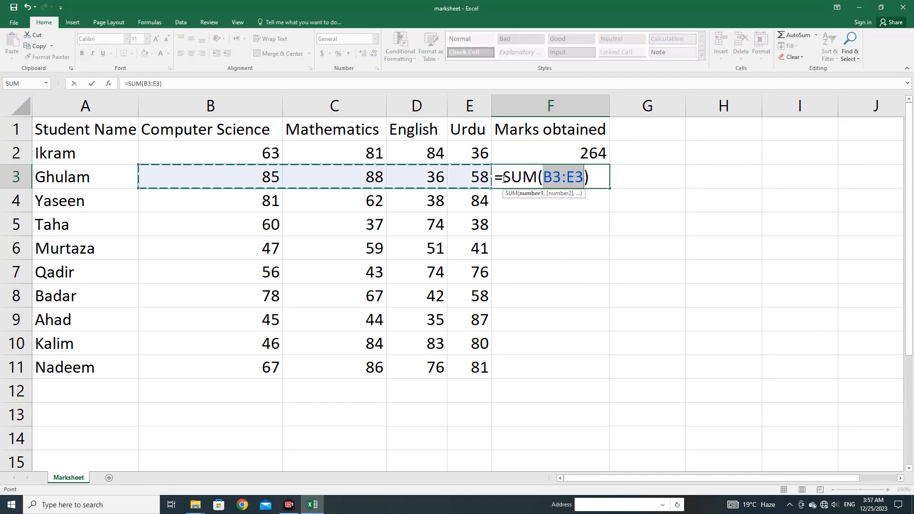
key(Return)
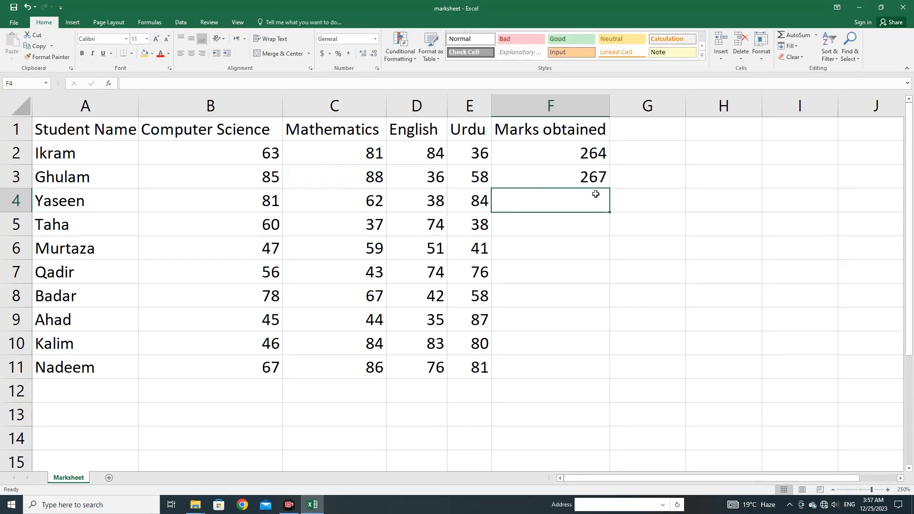
key(ctrl+z)
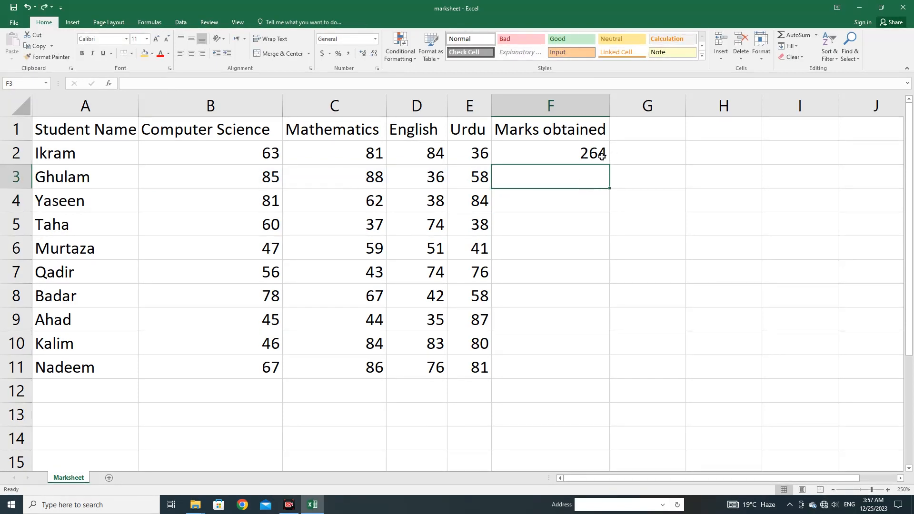
Fill the SUM formula from F2 down to F11 for all students.
click(604, 153)
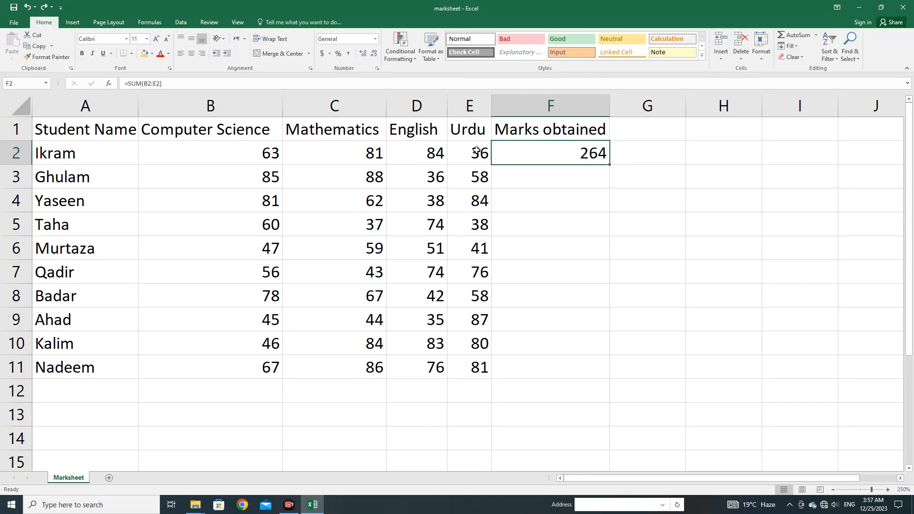
double_click(609, 164)
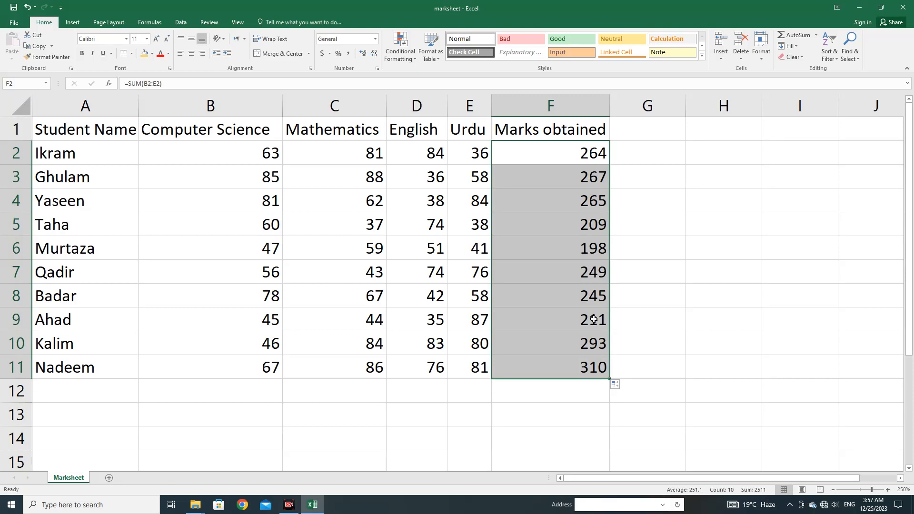
Enter the heading "Total Marks" in G1 and auto-fit the width of column G.
click(648, 131)
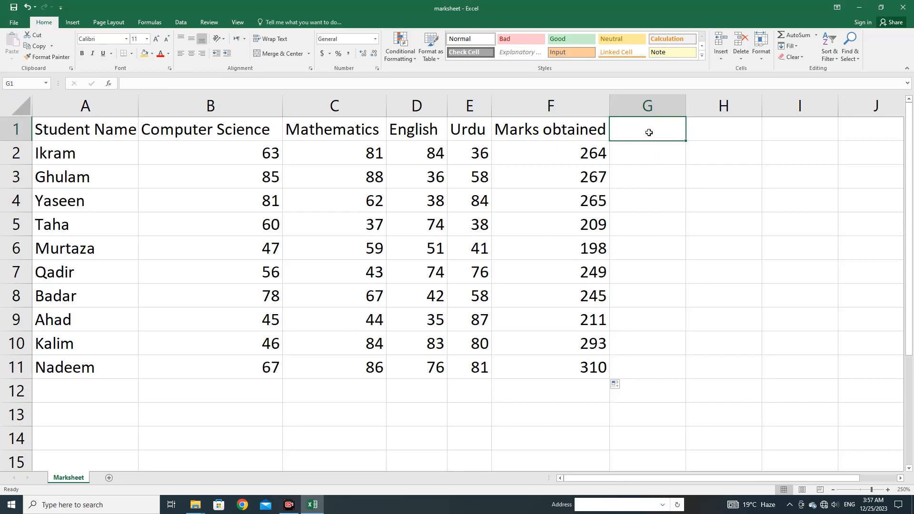
text(Total)
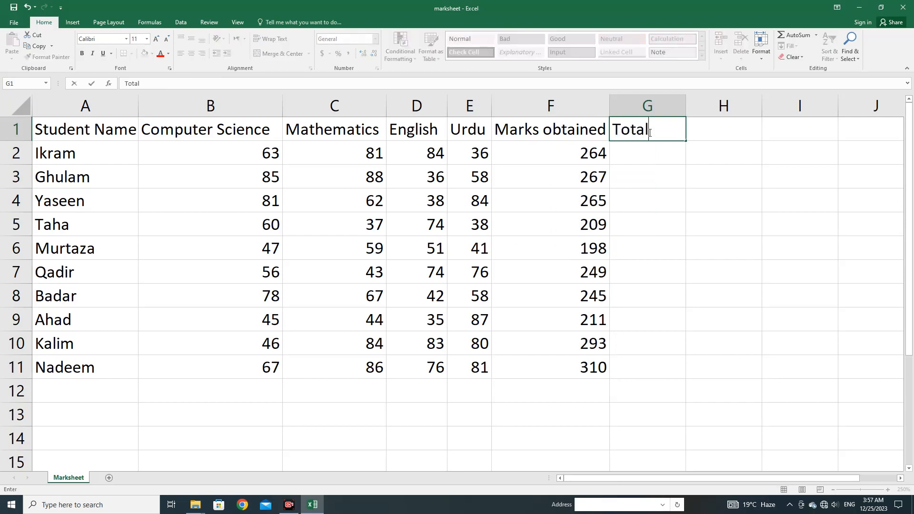
text( Marks)
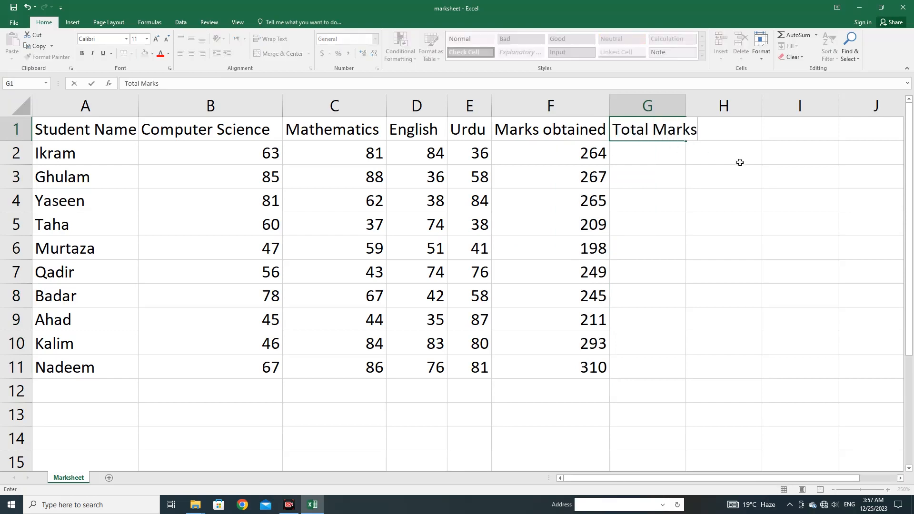
click(683, 111)
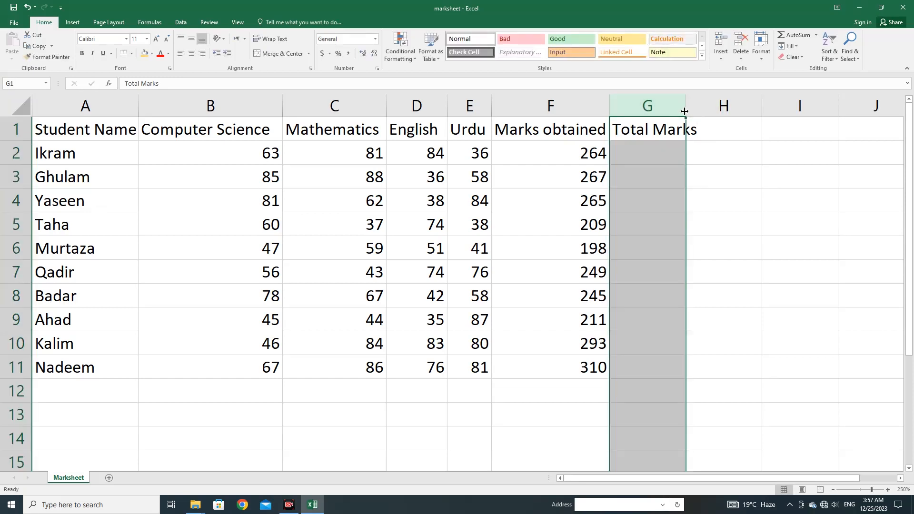
double_click(684, 112)
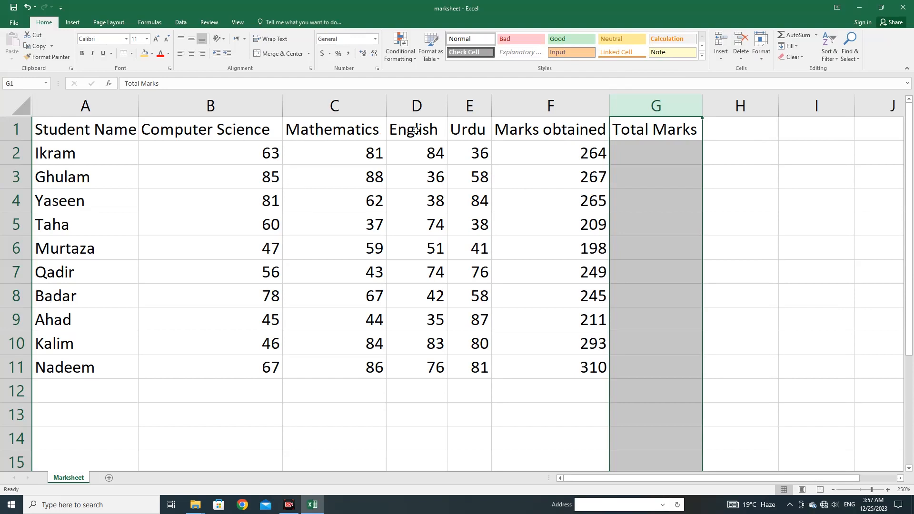
Enter 400 as the total marks in G2 and fill it down to G11 for all students.
click(670, 150)
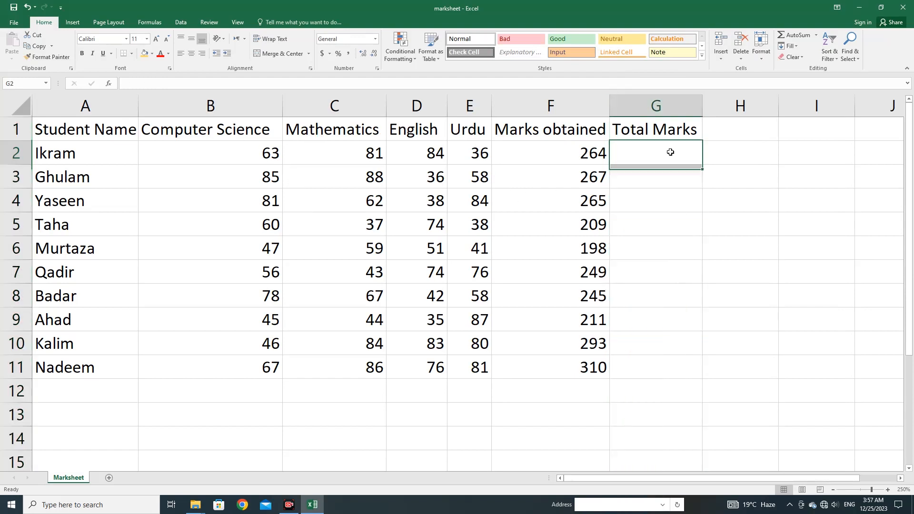
text(400)
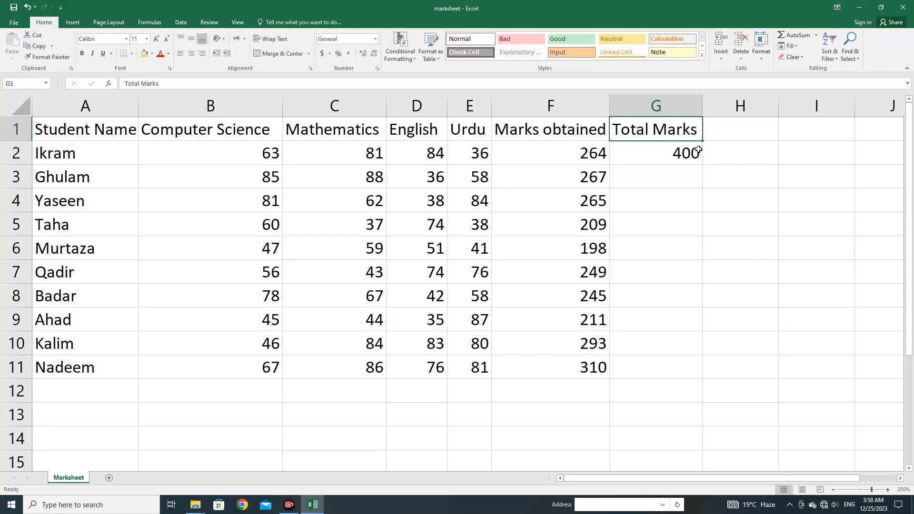
key(ctrl+Return)
double_click(702, 164)
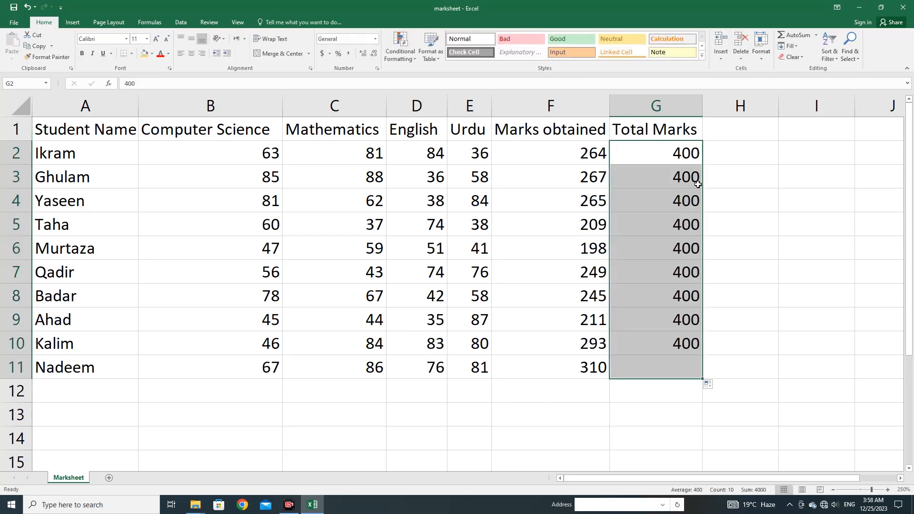